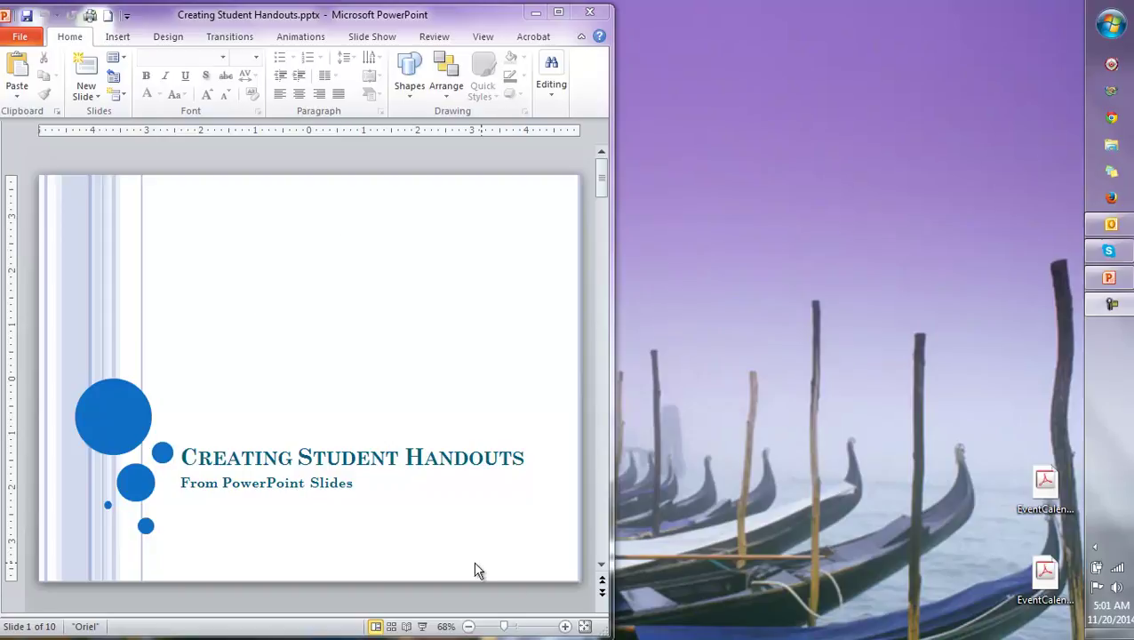
# Advance the Creating Student Handouts presentation to the slide about getting the PowerPoint file from the library
pyautogui.click(603, 593)
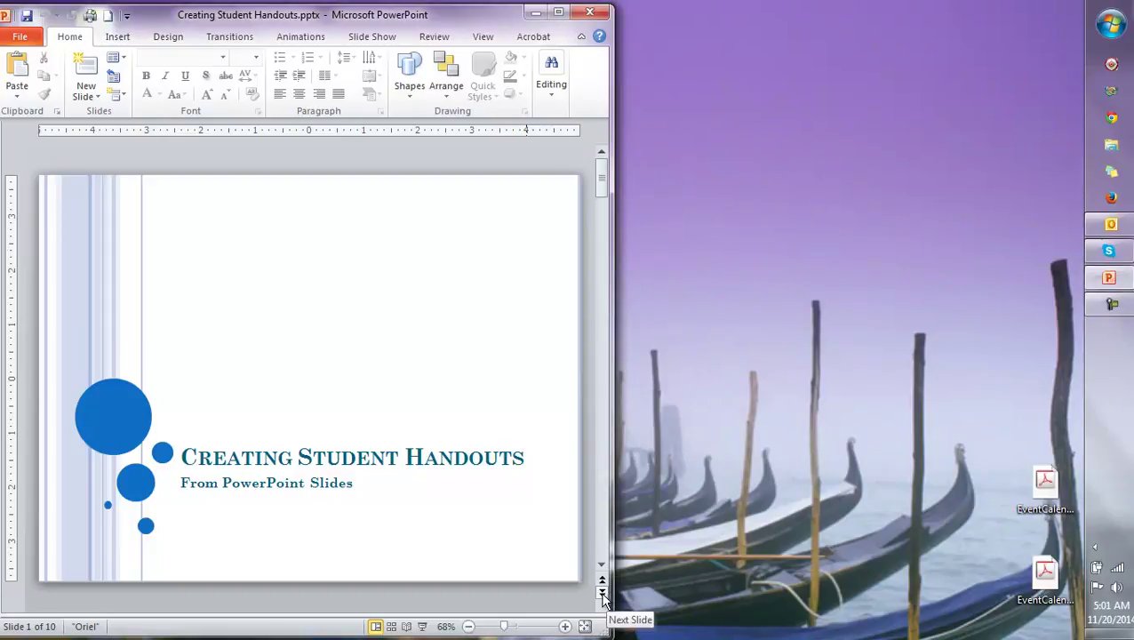
pyautogui.click(602, 593)
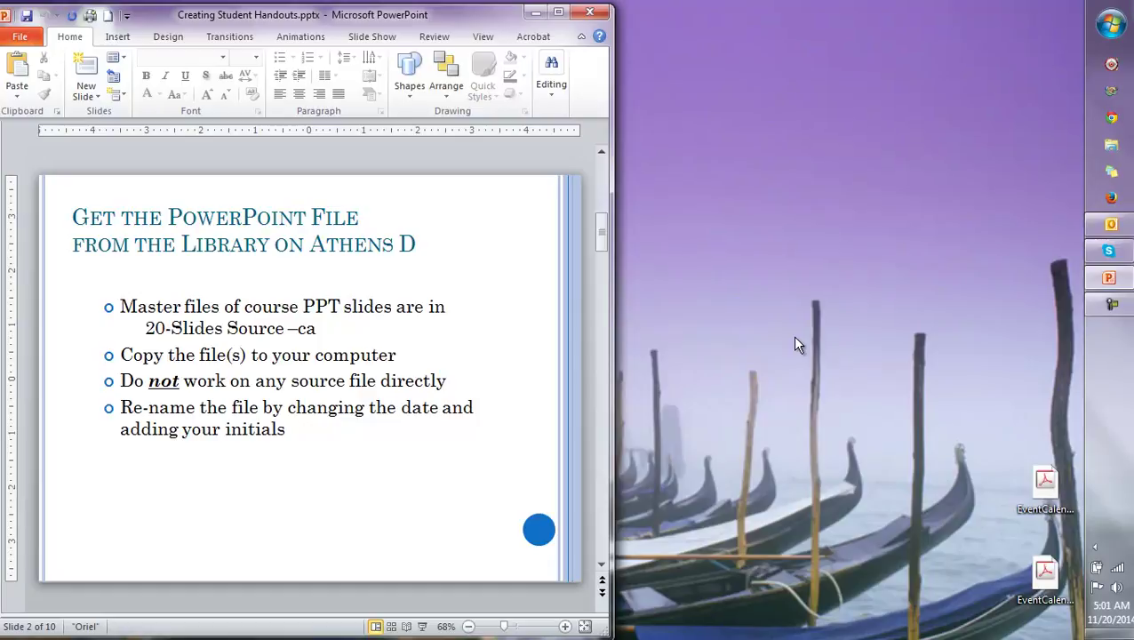
# Switch to Windows Explorer, clear the presentation out of the way, and open the OCRA010 folder inside 20-Slide Source-ca on the AthensD drive
pyautogui.click(1111, 146)
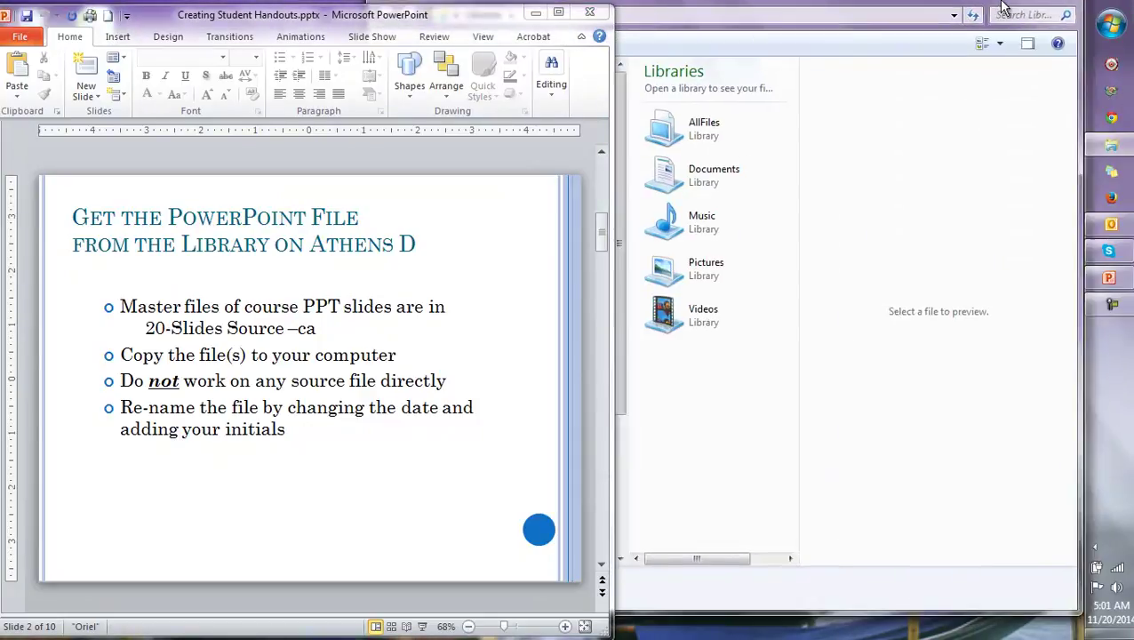
pyautogui.moveTo(499, 18)
pyautogui.mouseDown()
pyautogui.moveTo(404, 18)
pyautogui.moveTo(612, 18)
pyautogui.moveTo(504, 13)
pyautogui.mouseUp()
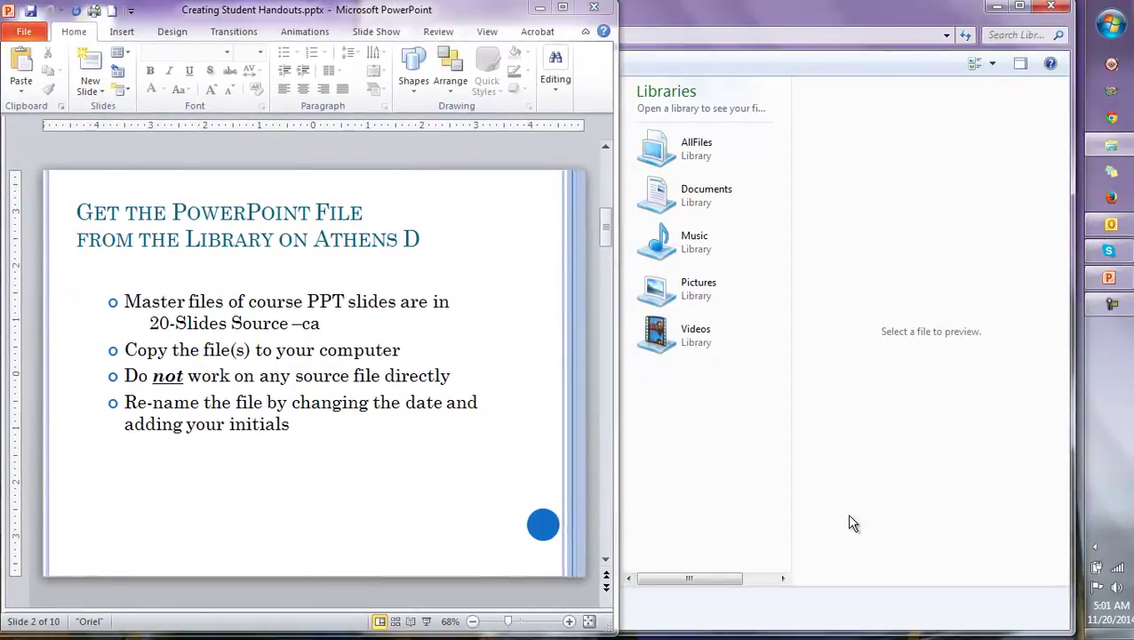
pyautogui.click(539, 9)
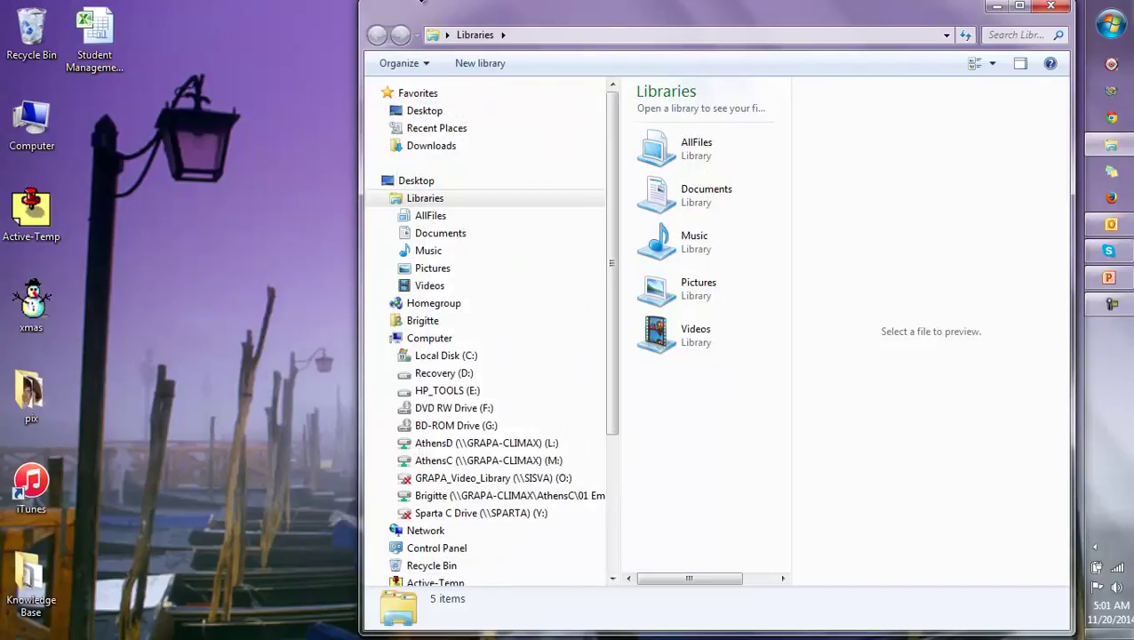
pyautogui.click(452, 443)
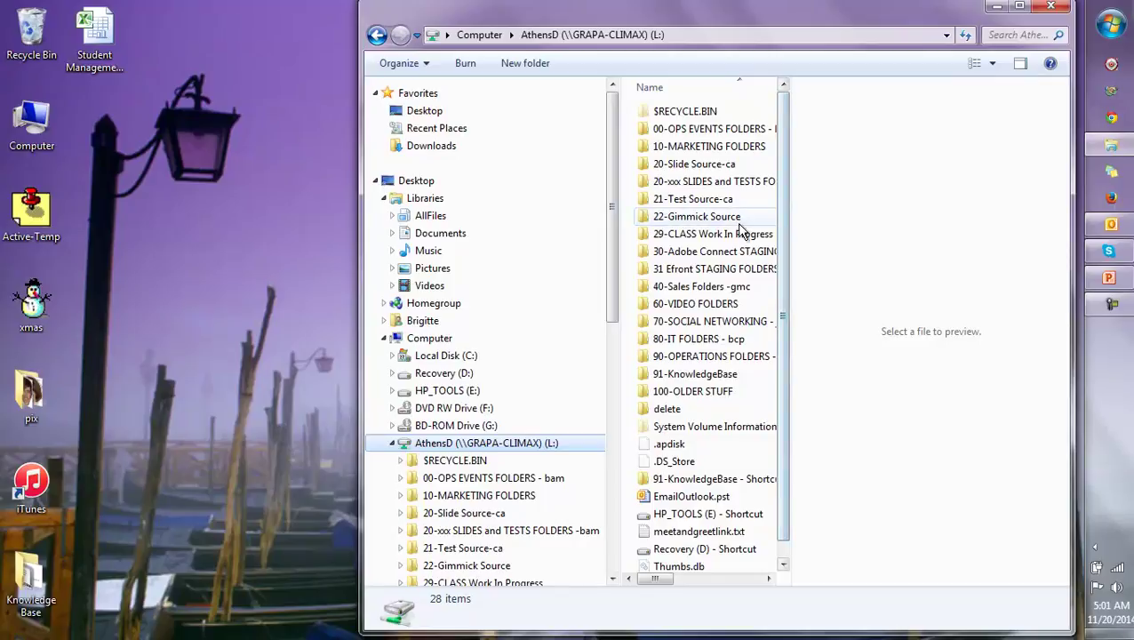
pyautogui.doubleClick(683, 167)
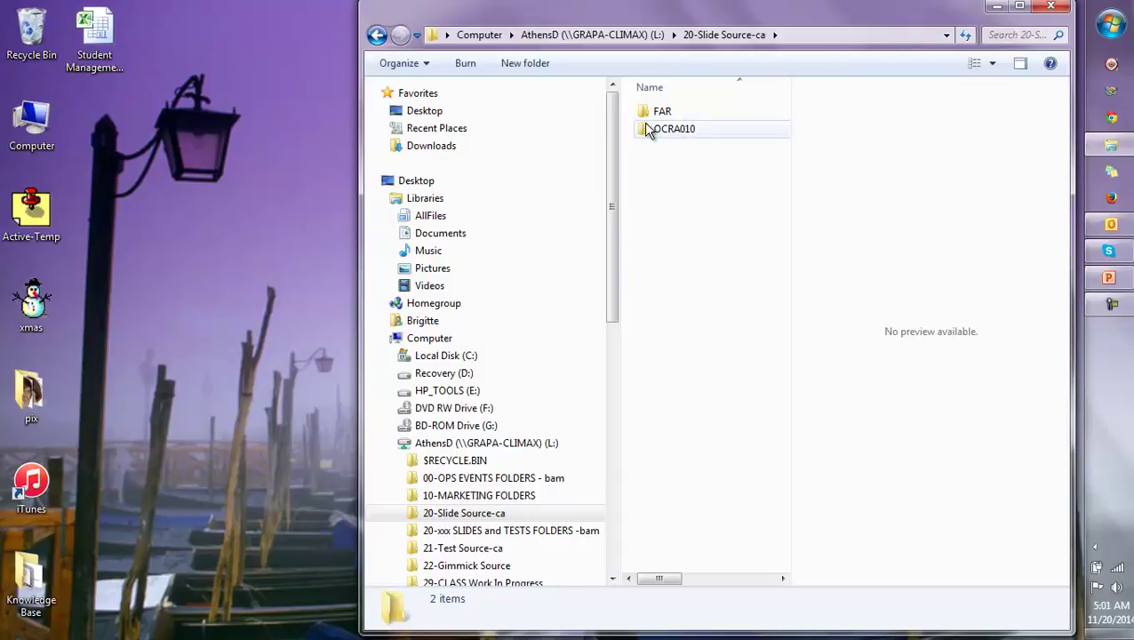
pyautogui.moveTo(656, 135)
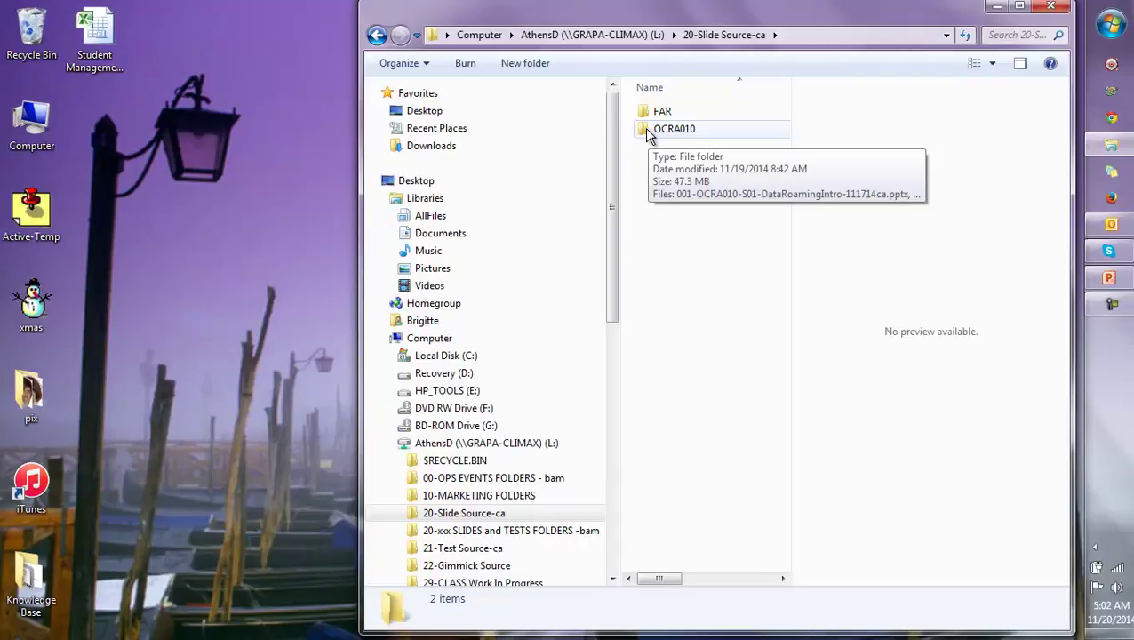
pyautogui.doubleClick(648, 131)
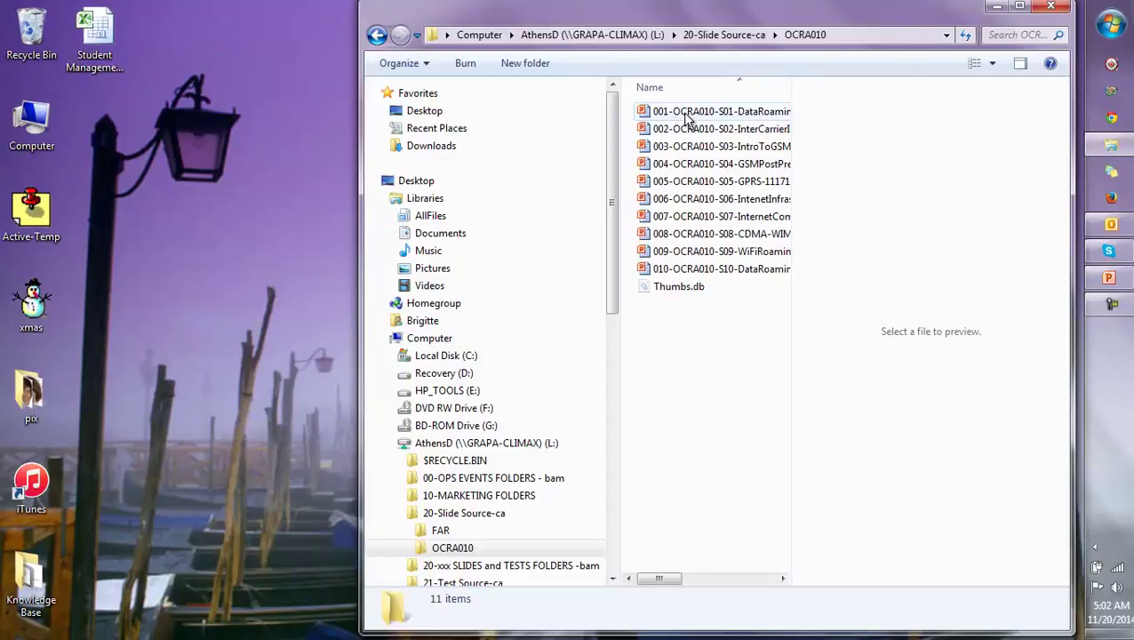
# Copy all ten OCRA010 session presentations to the desktop, and narrow the folder window so the copies are uncovered
pyautogui.click(684, 116)
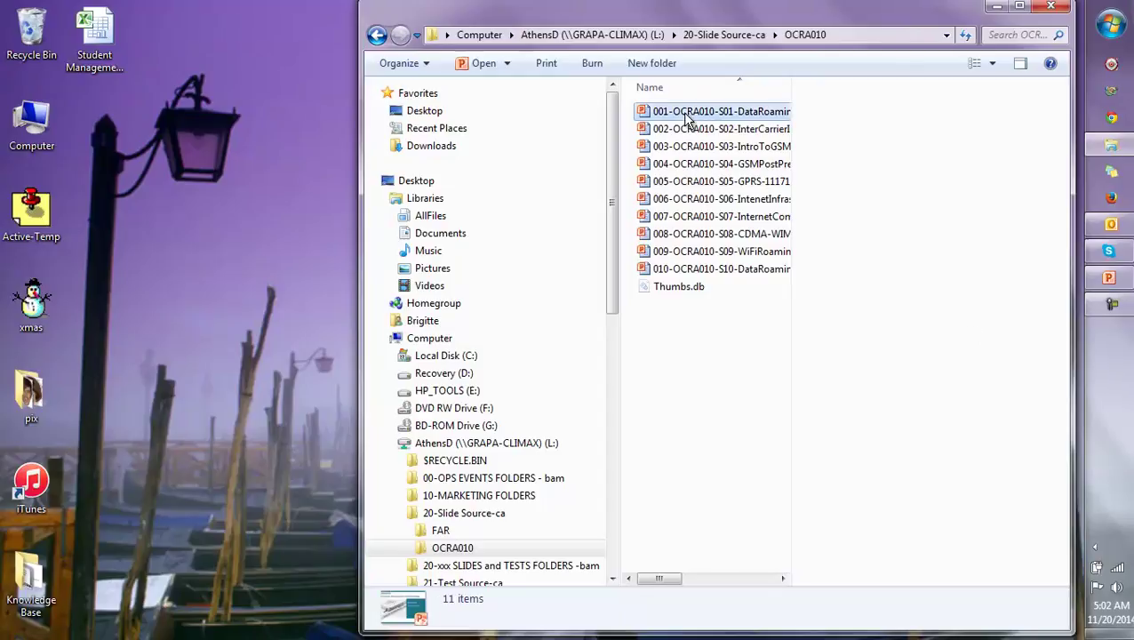
pyautogui.keyDown('shift'); pyautogui.click(701, 271); pyautogui.keyUp('shift')
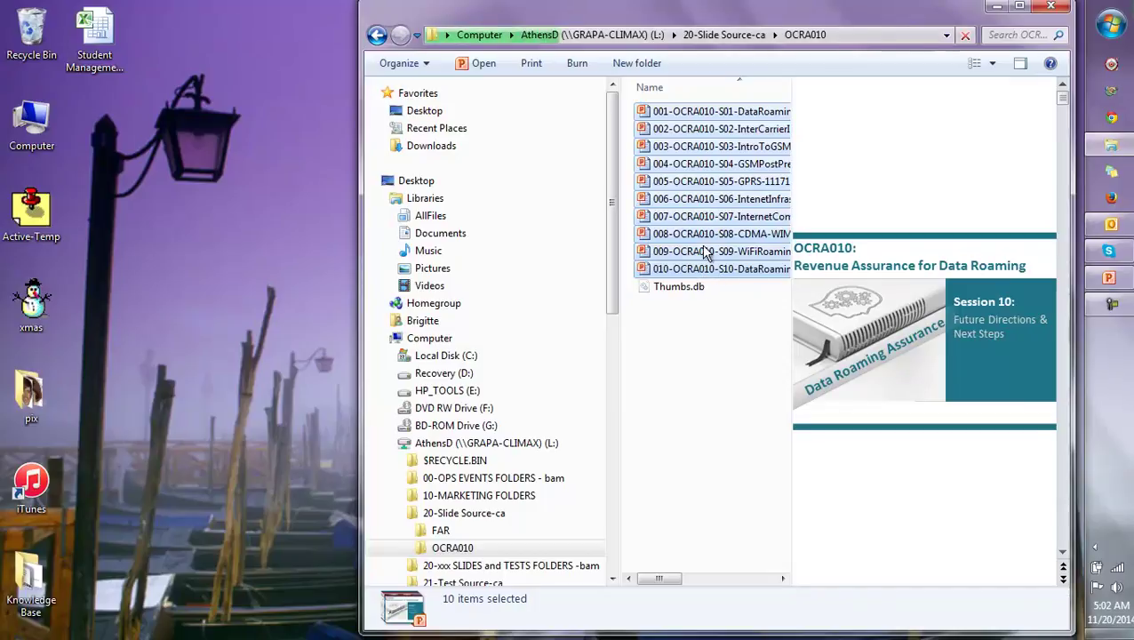
pyautogui.moveTo(723, 268); pyautogui.dragTo(278, 323)
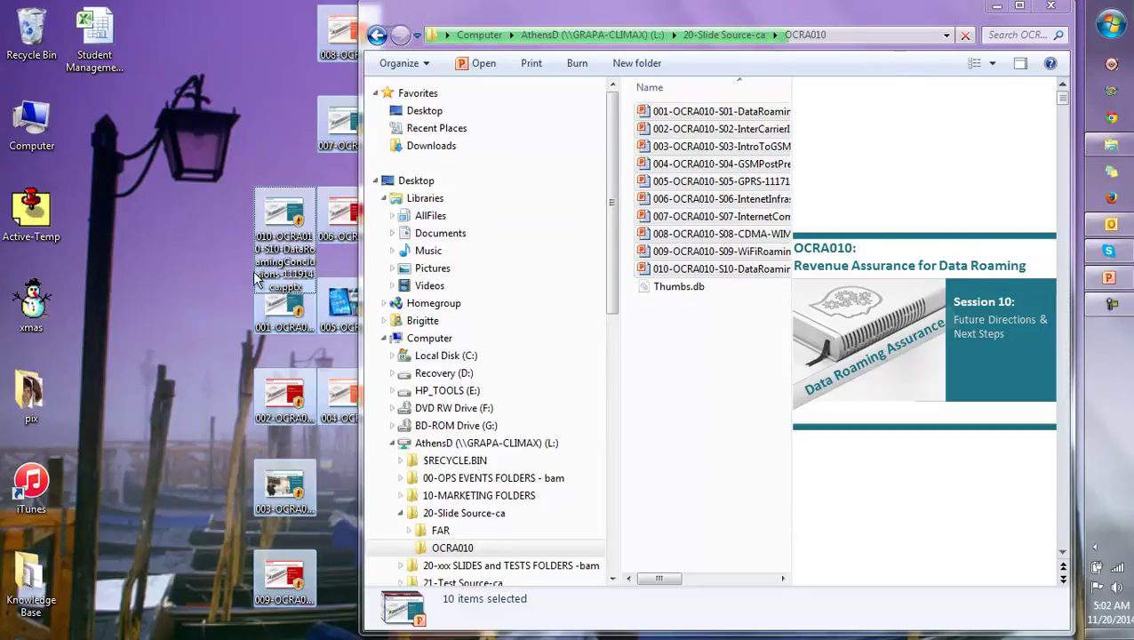
pyautogui.click(179, 217)
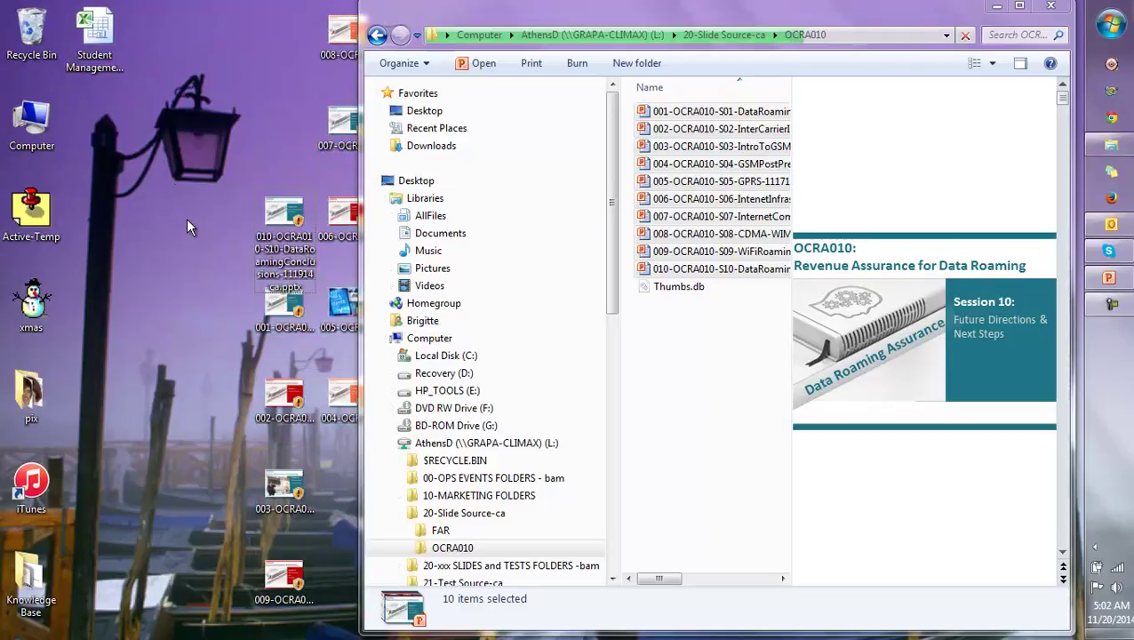
pyautogui.click(357, 496)
pyautogui.moveTo(357, 495); pyautogui.dragTo(425, 491)
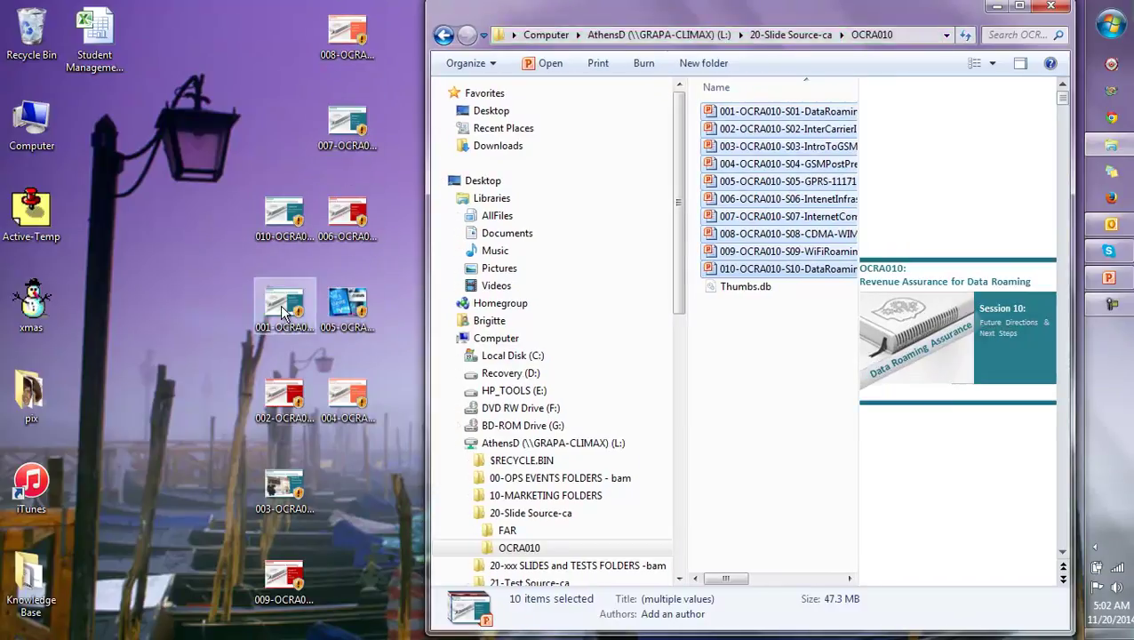
# Open the desktop copy of 001-OCRA010-S01-DataRoamingIntro-111714ca.pptx and start saving it under a different name
pyautogui.click(287, 309)
pyautogui.doubleClick(287, 308)
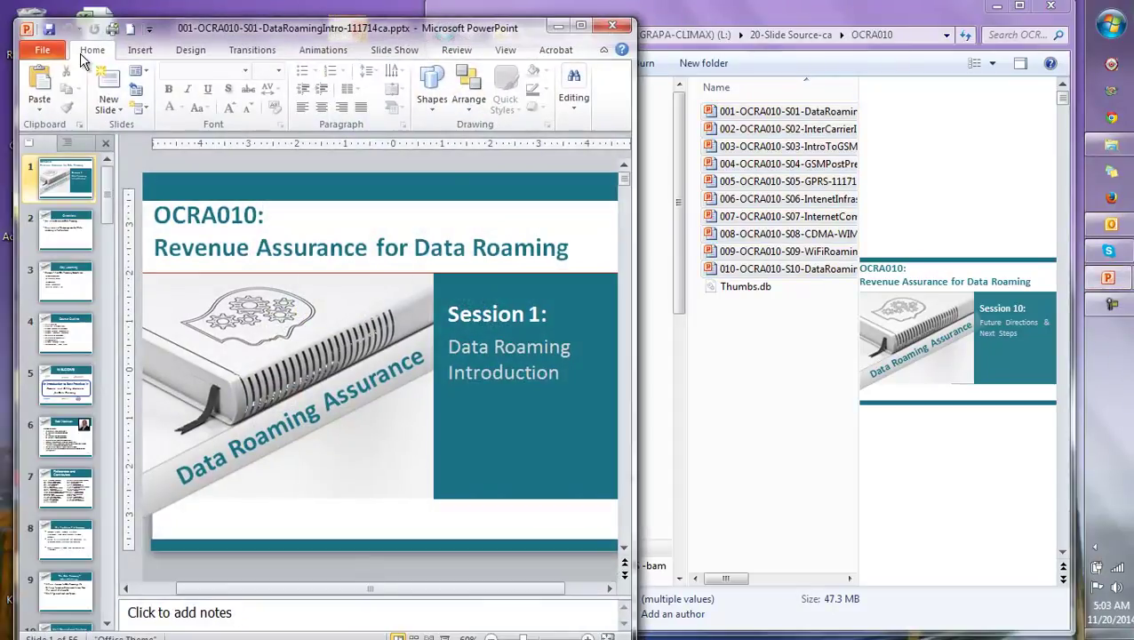
pyautogui.click(44, 53)
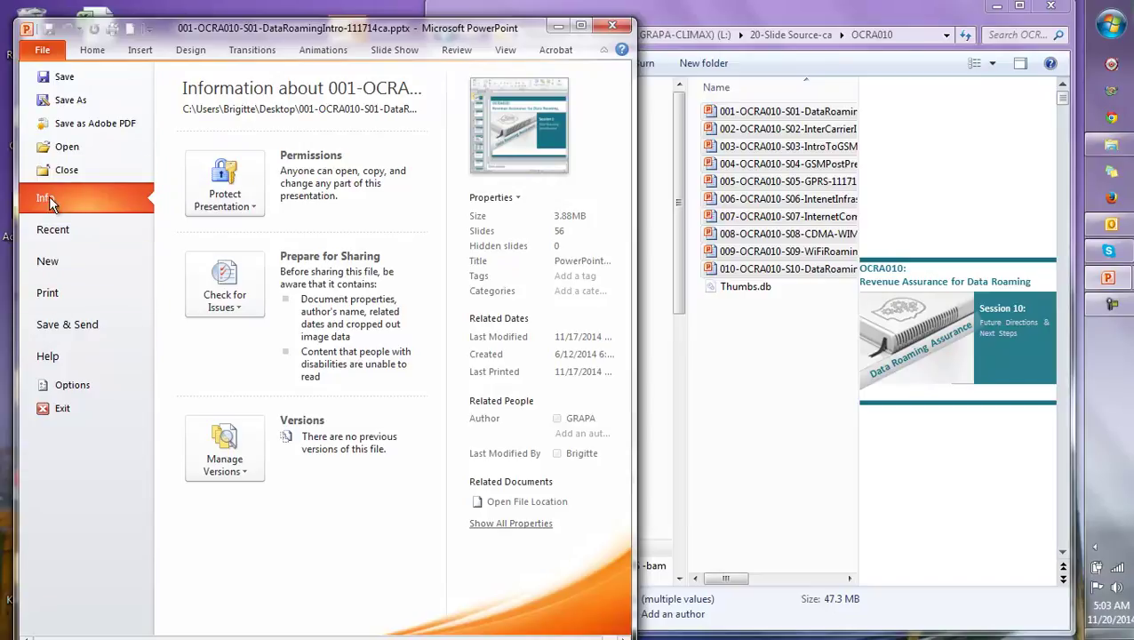
pyautogui.click(67, 102)
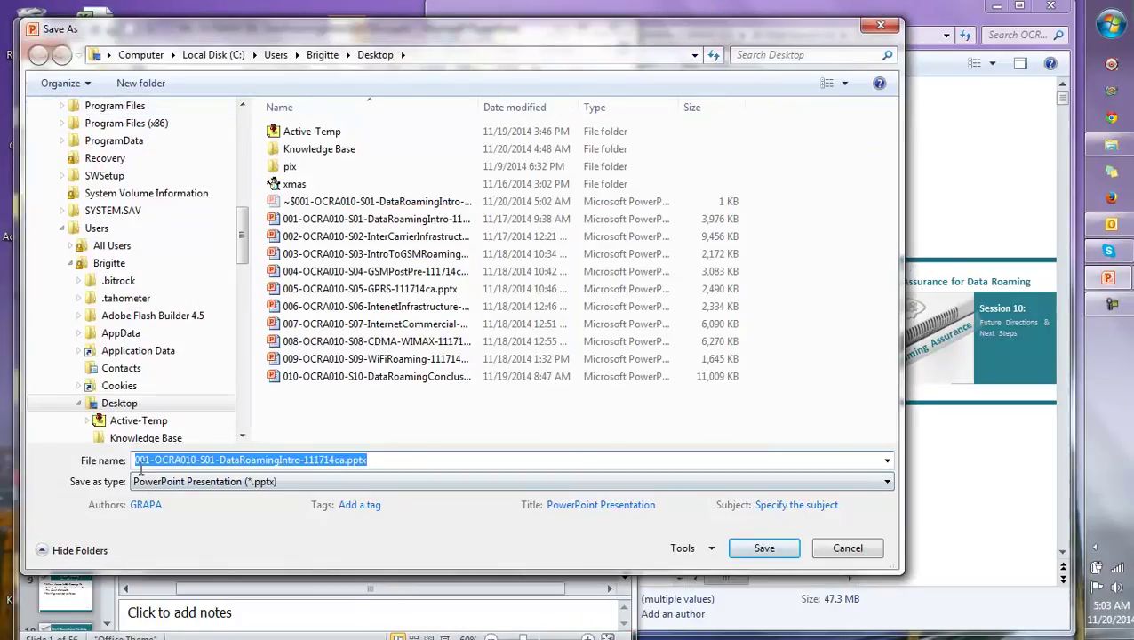
# Save the presentation to the desktop as 001-OCRA010-S01-DataRoamingIntro-112014bam.pptx and close it
pyautogui.click(319, 460)
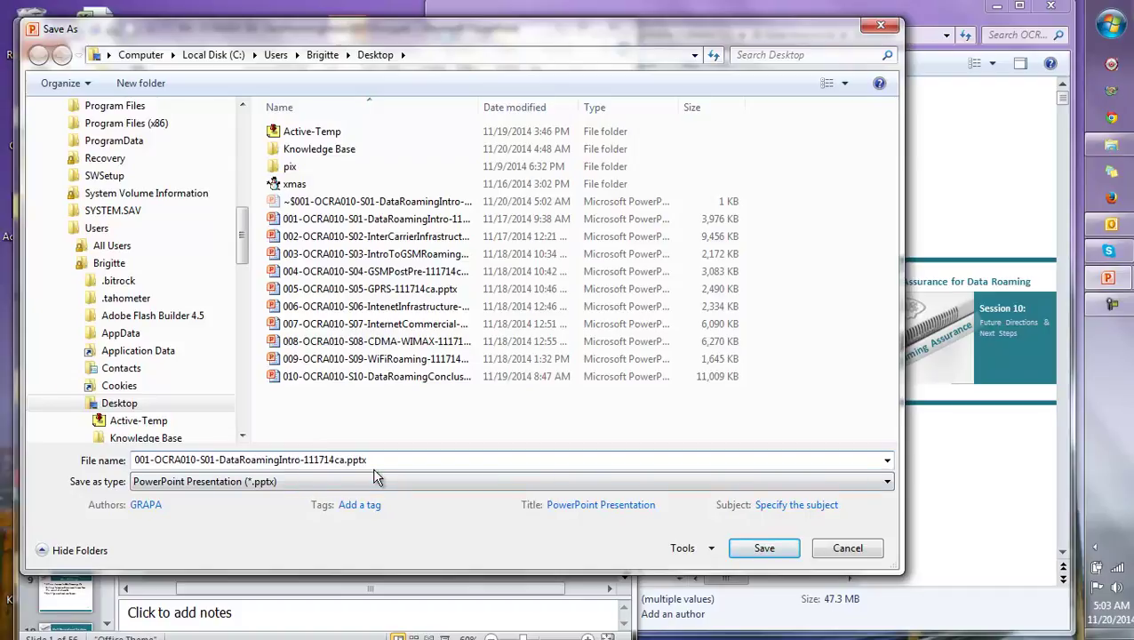
pyautogui.press('BackSpace')
pyautogui.write('20')
pyautogui.press('Delete')
pyautogui.click(341, 460)
pyautogui.press('BackSpace')
pyautogui.write('ban')
pyautogui.press('Delete')
pyautogui.press('BackSpace')
pyautogui.write('m')
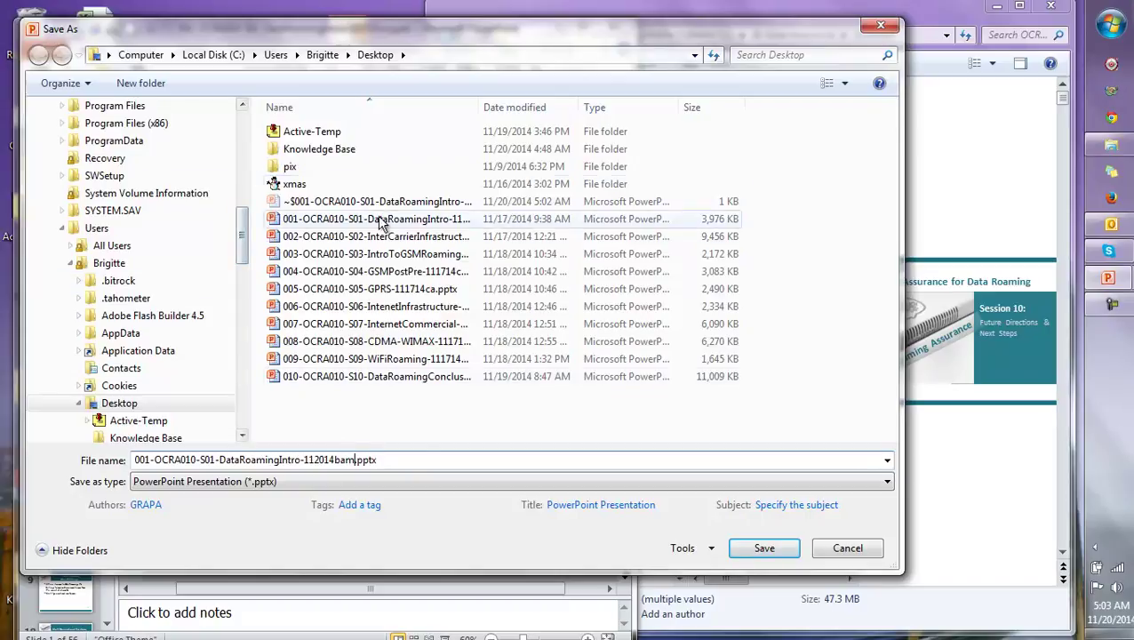
pyautogui.click(786, 551)
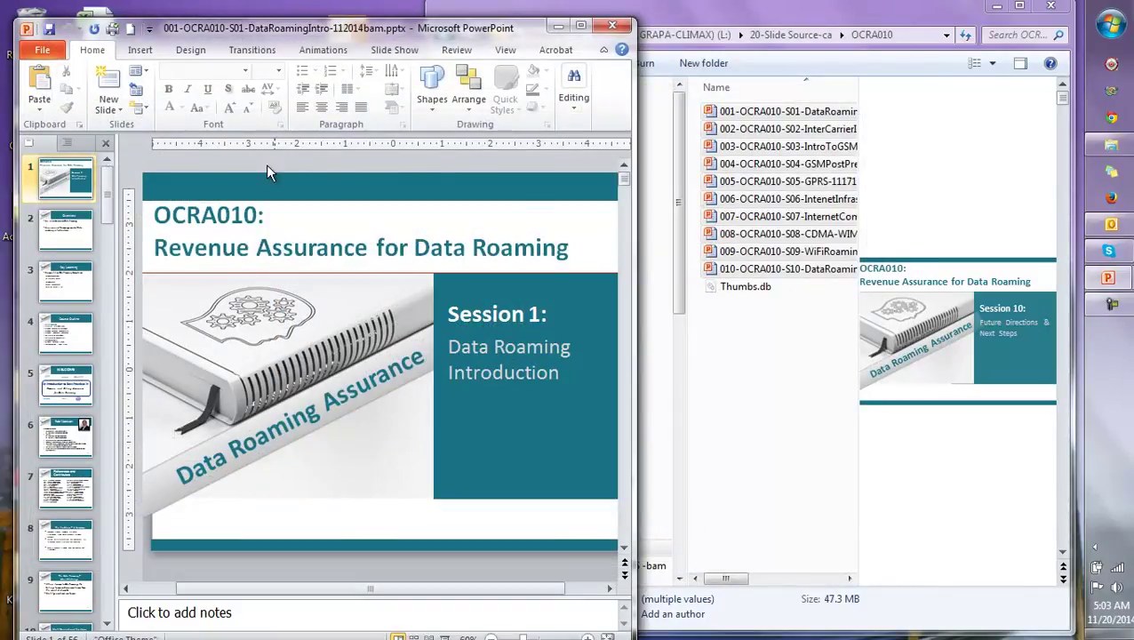
pyautogui.click(612, 29)
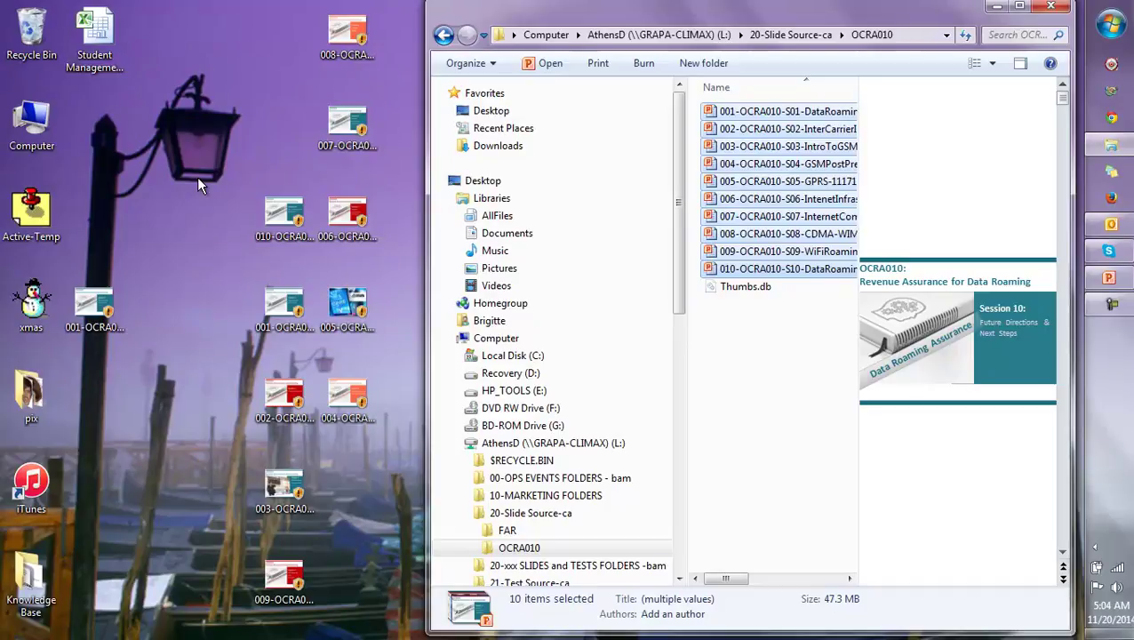
# Return to the Creating Student Handouts presentation and advance to the Check for Problem Slides slide
pyautogui.click(1108, 278)
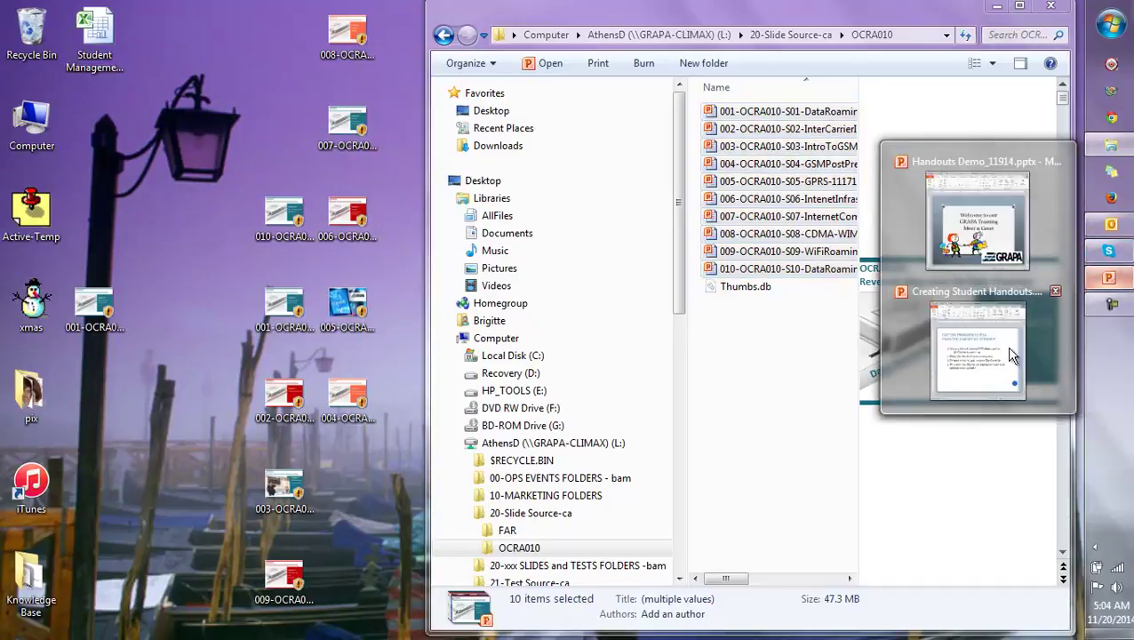
pyautogui.click(988, 360)
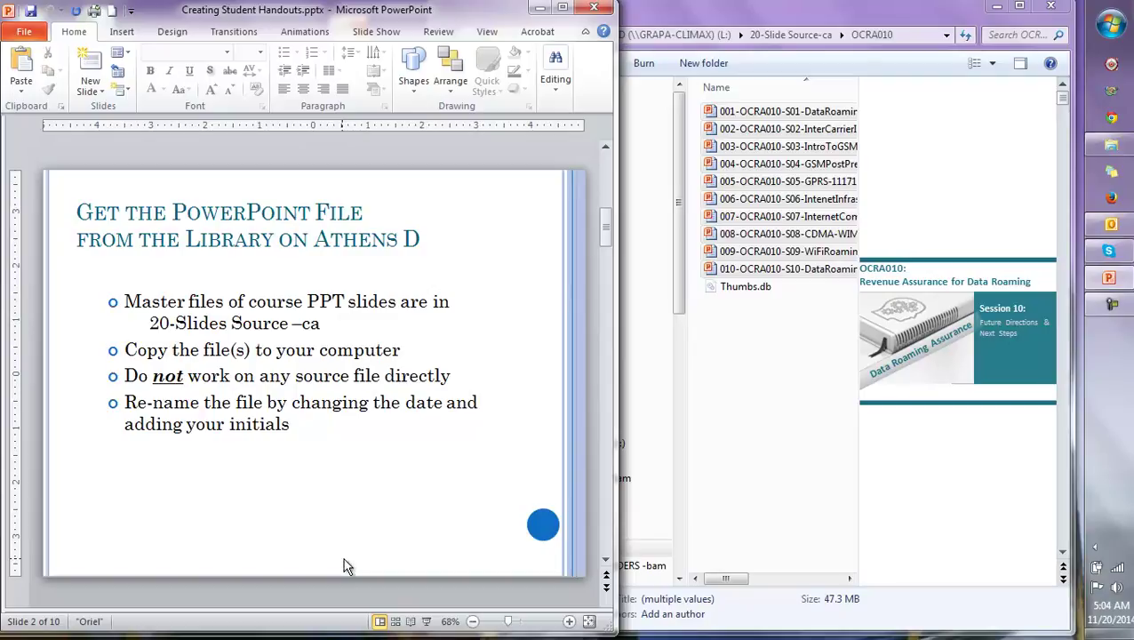
pyautogui.click(606, 586)
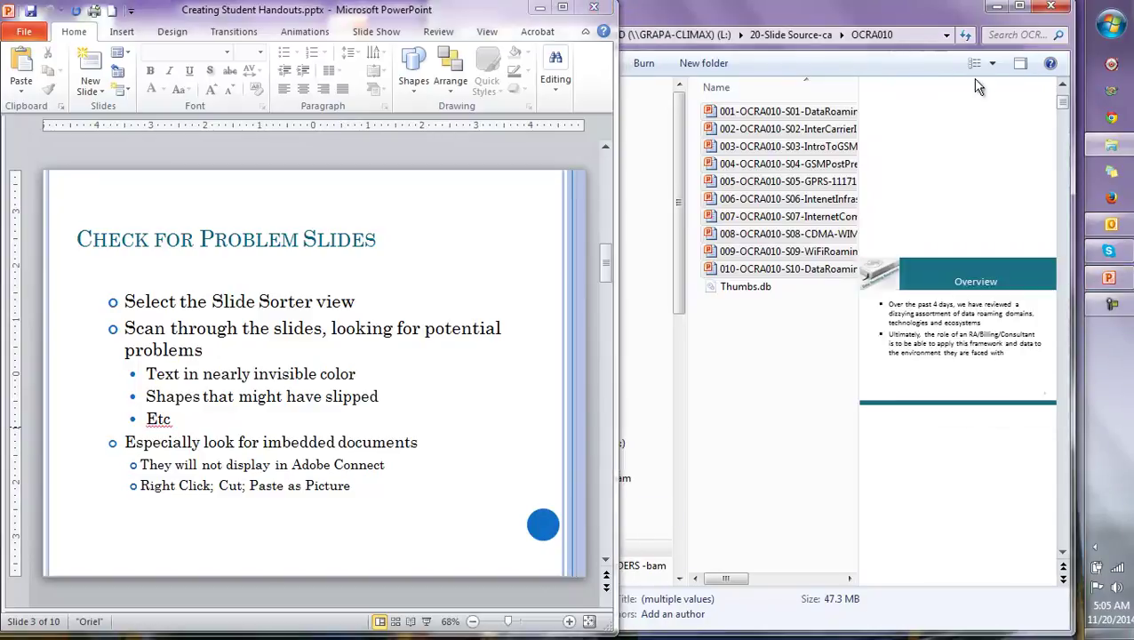
# Close the folder window, bring up Handouts Demo_11914.pptx, and minimize the instructions presentation so the demo file can be centered on screen
pyautogui.click(1050, 6)
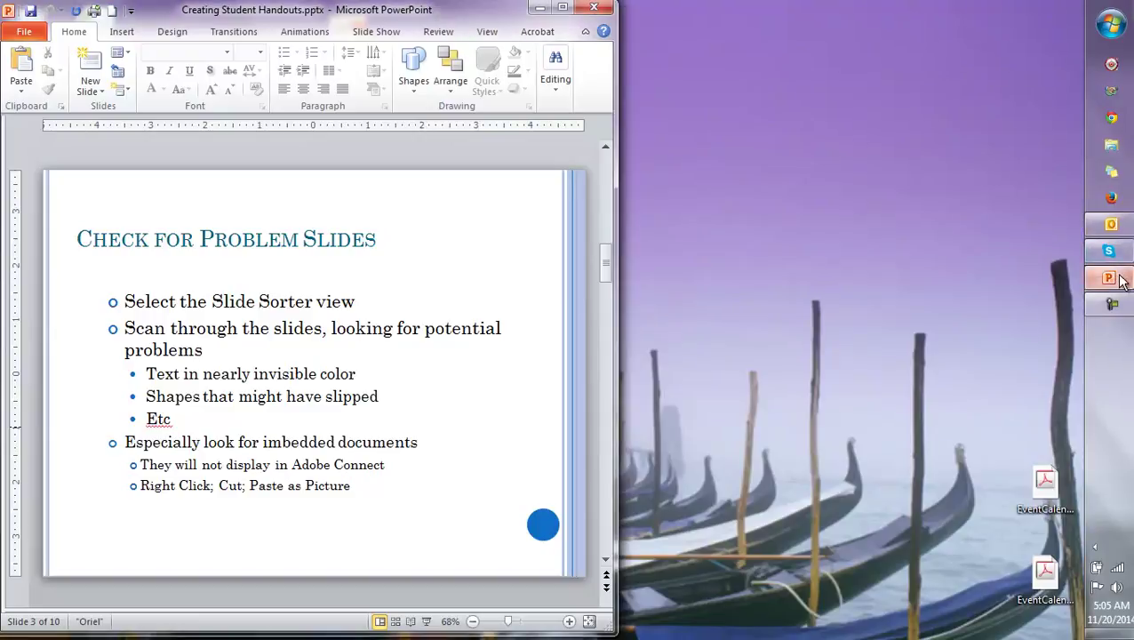
pyautogui.moveTo(1109, 278)
pyautogui.click(1038, 207)
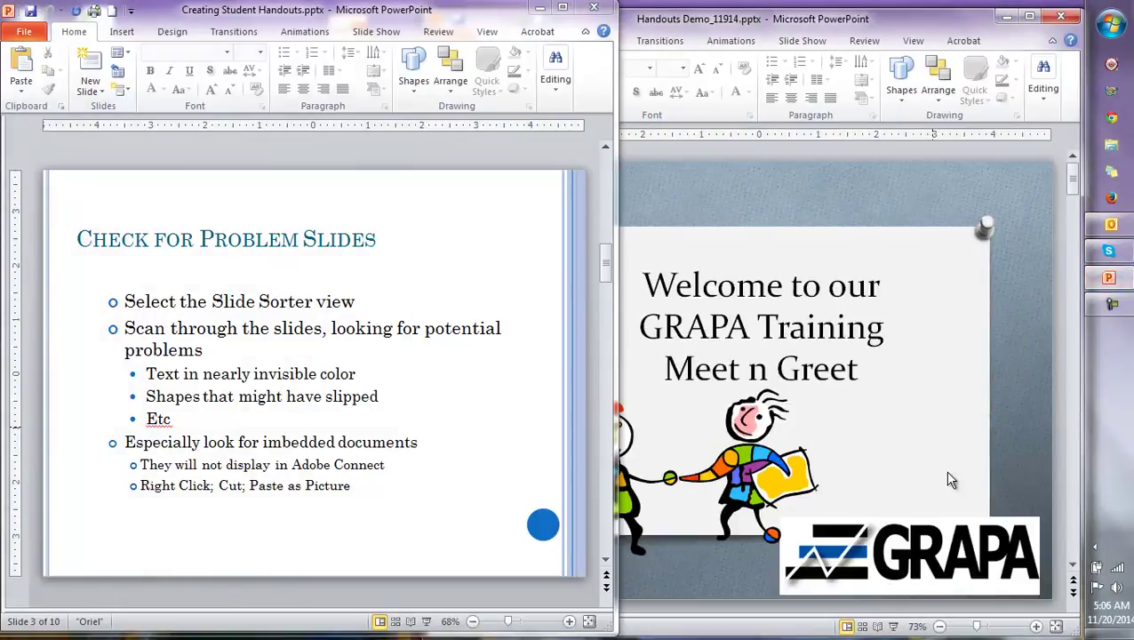
pyautogui.click(535, 9)
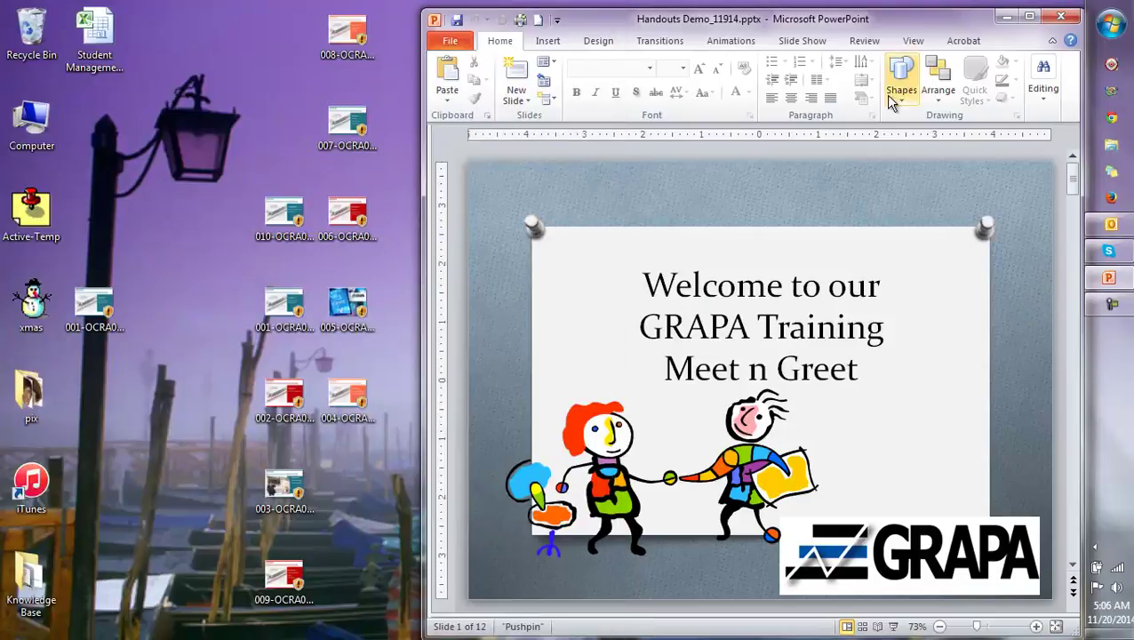
pyautogui.moveTo(915, 27); pyautogui.dragTo(739, 15)
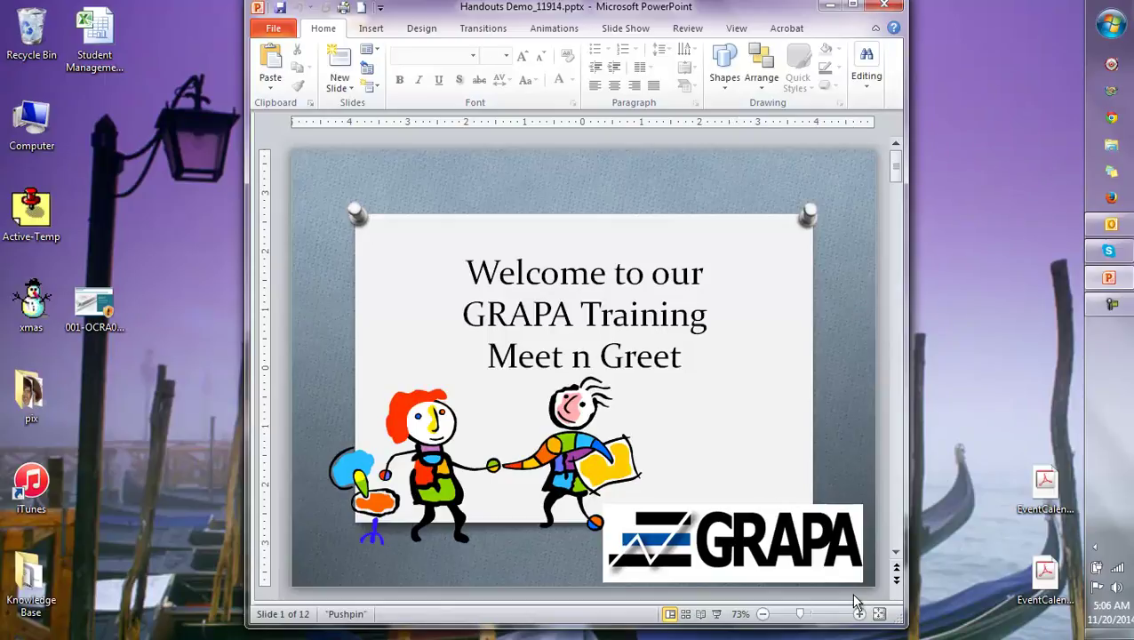
# Show Handouts Demo_11914.pptx in Slide Sorter view in a wider window and scan all slides for display problems
pyautogui.click(685, 614)
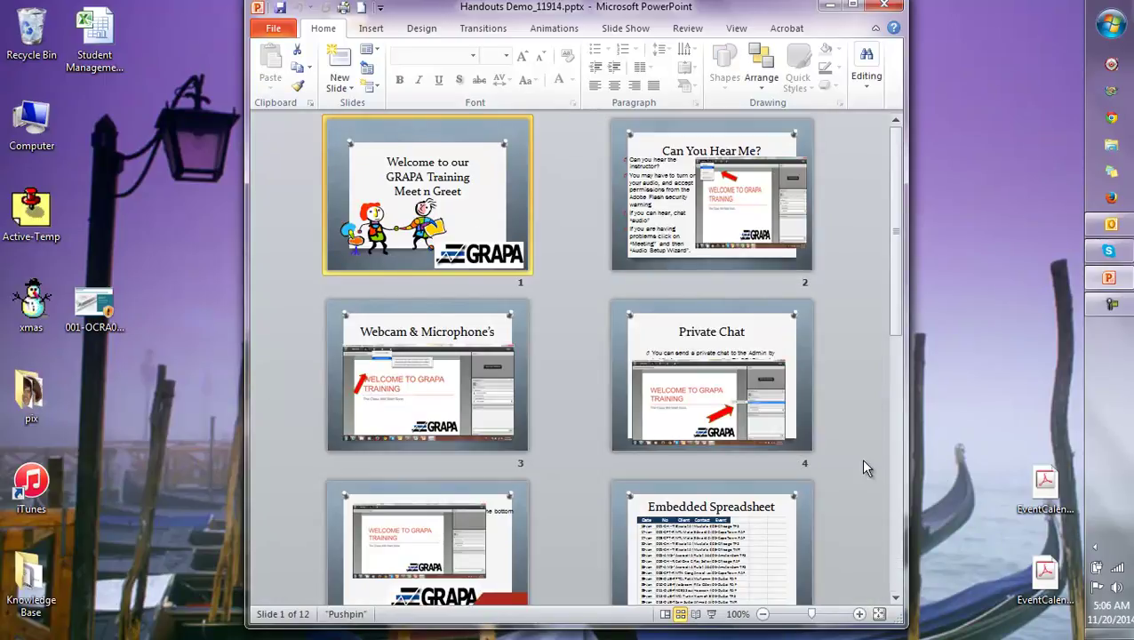
pyautogui.moveTo(906, 448); pyautogui.dragTo(1086, 449)
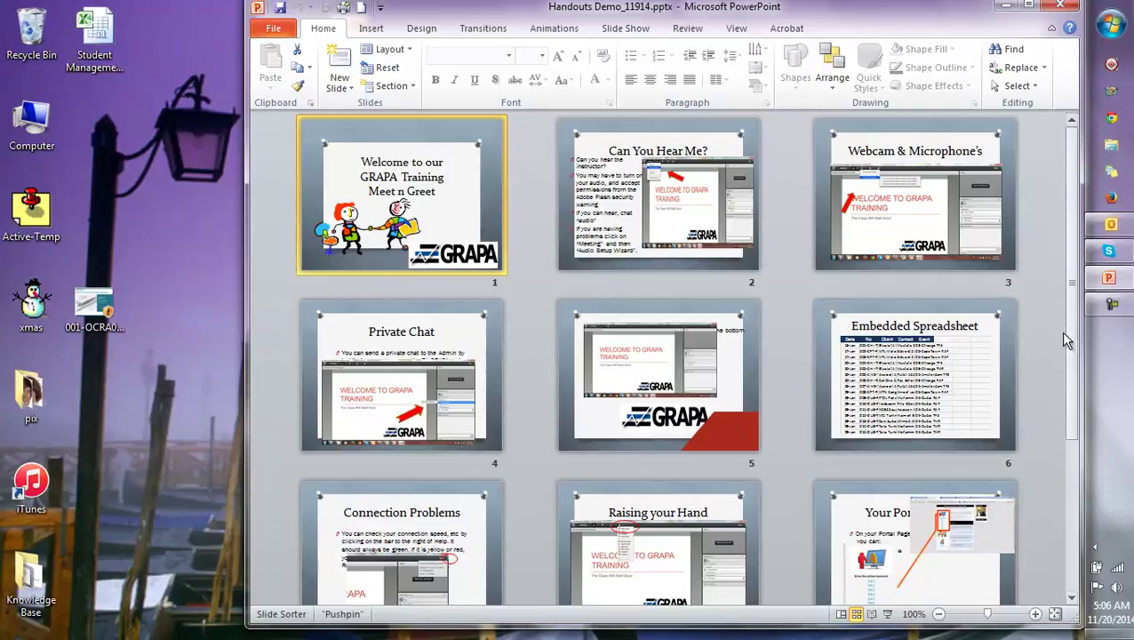
pyautogui.scroll(-3, 1077, 420)
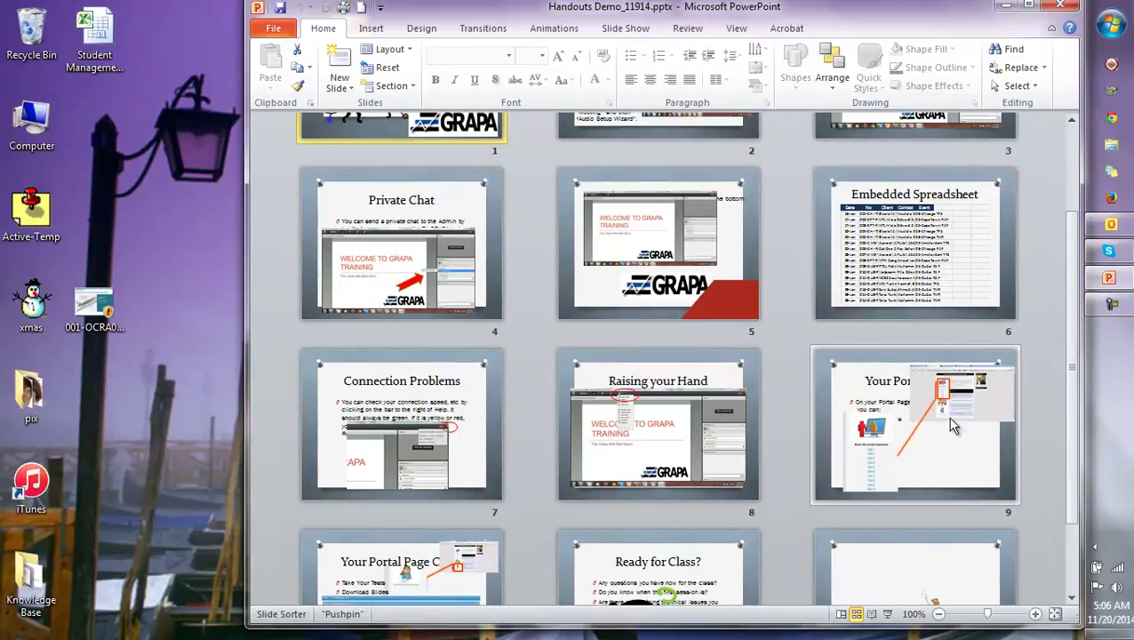
pyautogui.moveTo(1072, 388); pyautogui.dragTo(1074, 476)
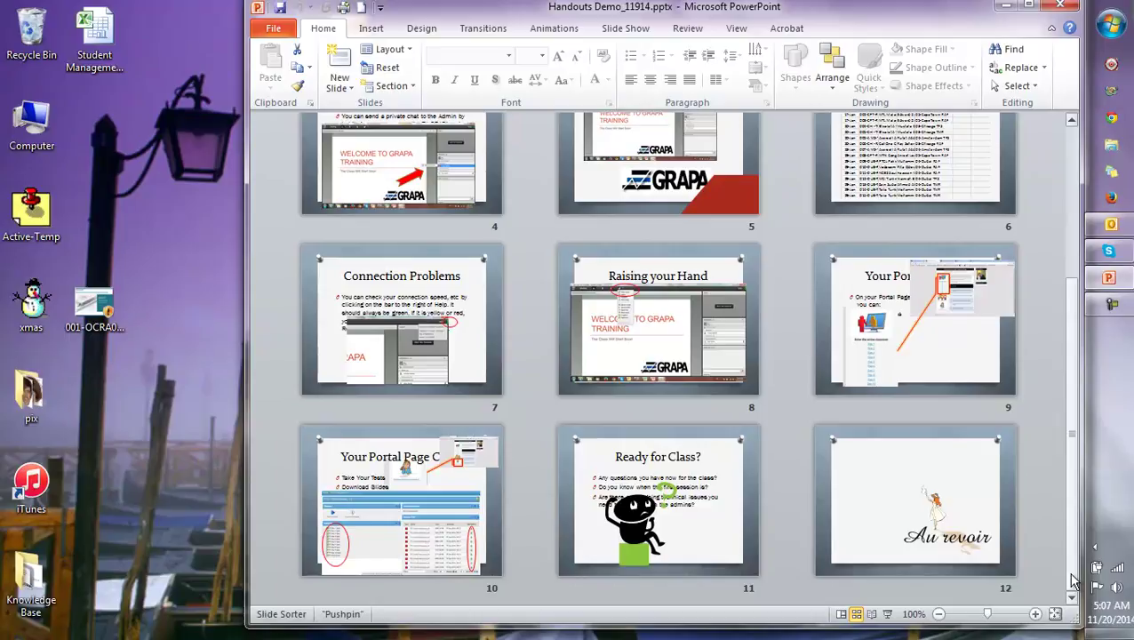
pyautogui.moveTo(1074, 579); pyautogui.dragTo(1075, 354)
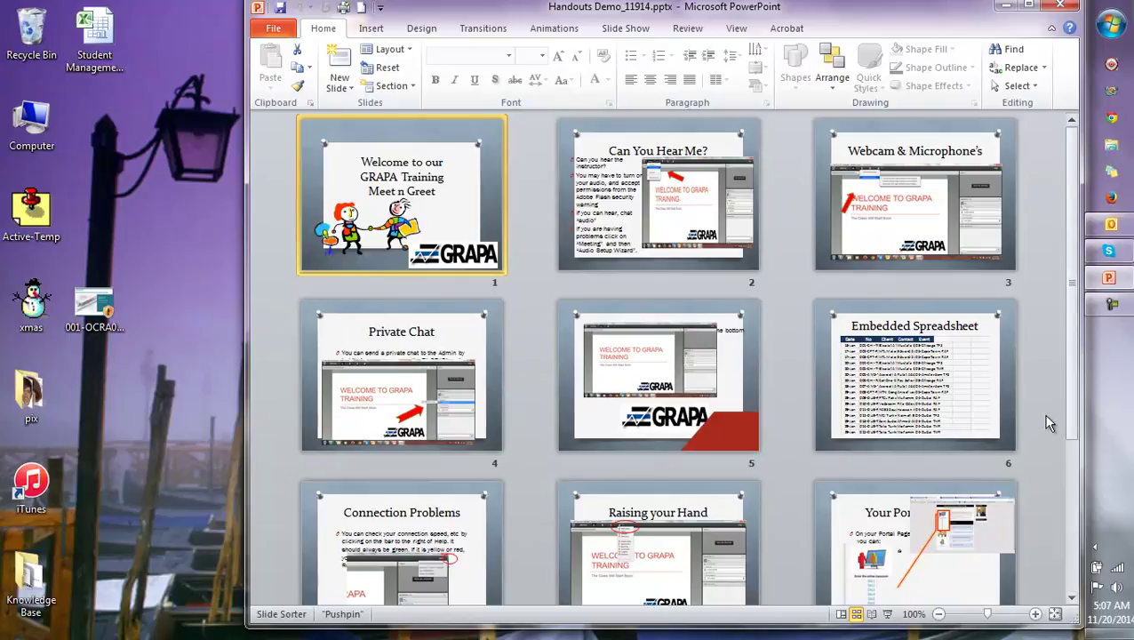
# Open the Embedded Spreadsheet slide and cut the embedded worksheet object from it
pyautogui.doubleClick(952, 403)
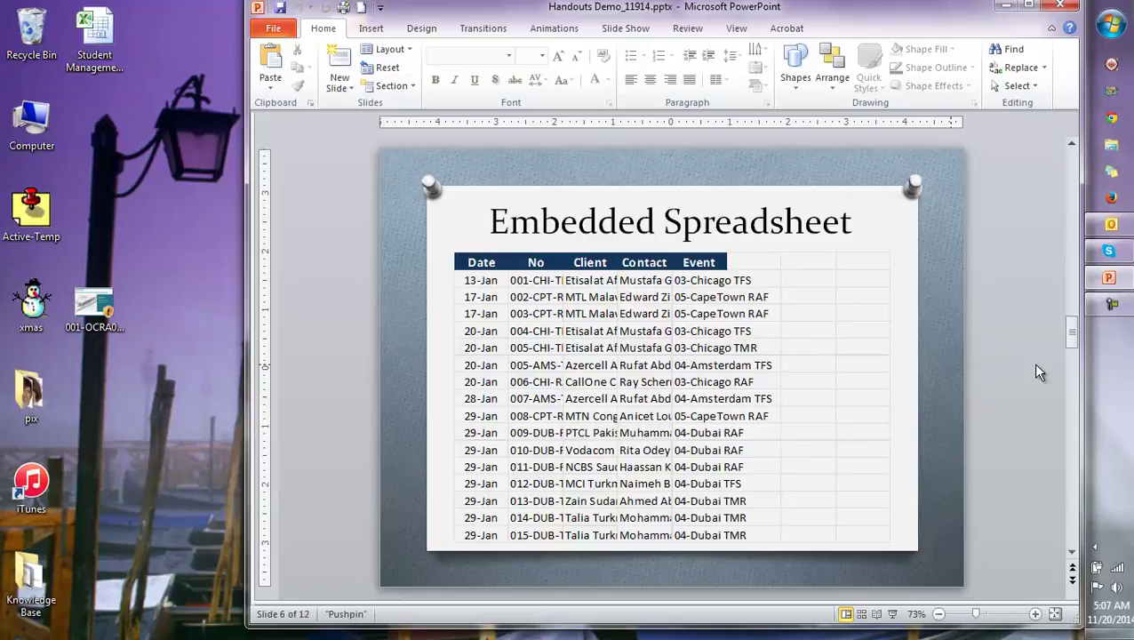
pyautogui.click(765, 233)
pyautogui.click(874, 284)
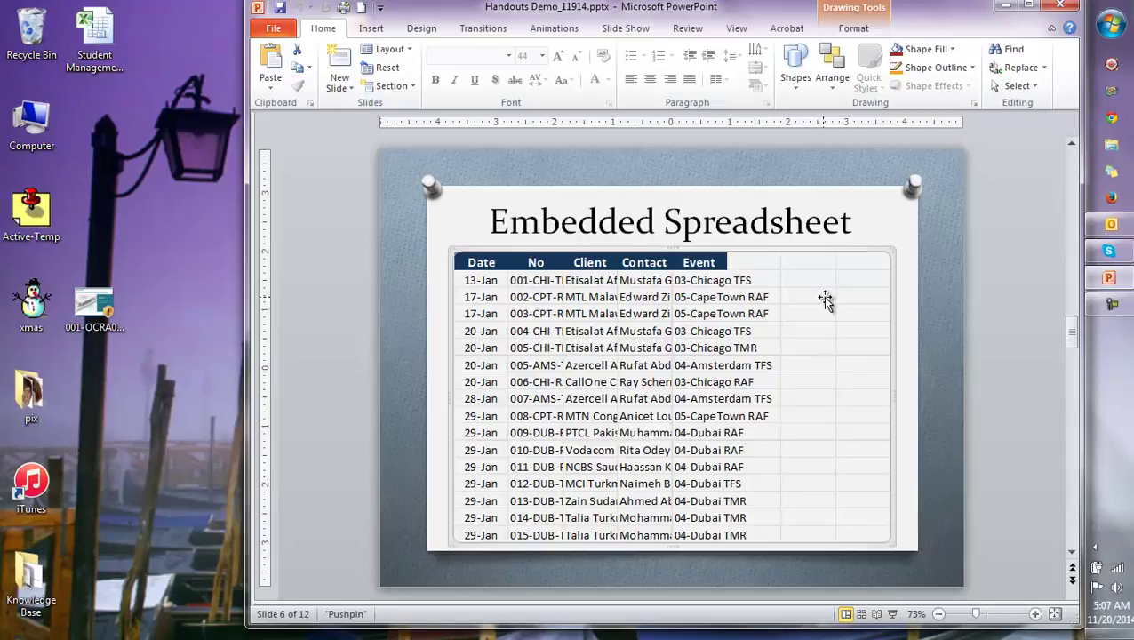
pyautogui.rightClick(792, 253)
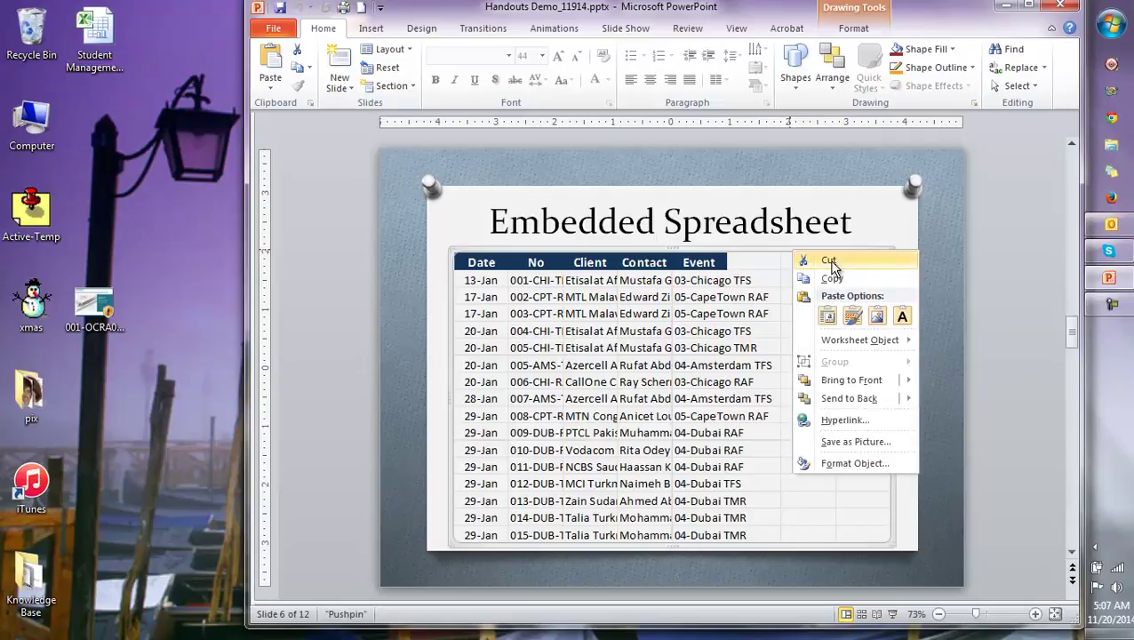
pyautogui.click(830, 261)
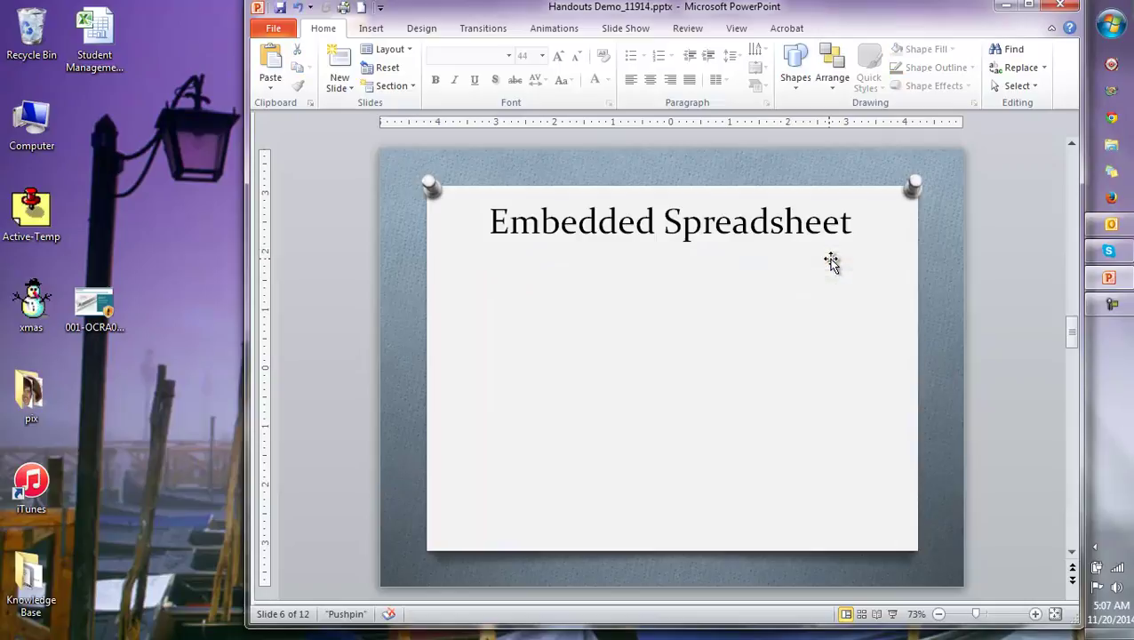
# Paste the cut spreadsheet back onto the Embedded Spreadsheet slide as a picture
pyautogui.rightClick(831, 259)
pyautogui.press('Escape')
pyautogui.rightClick(811, 294)
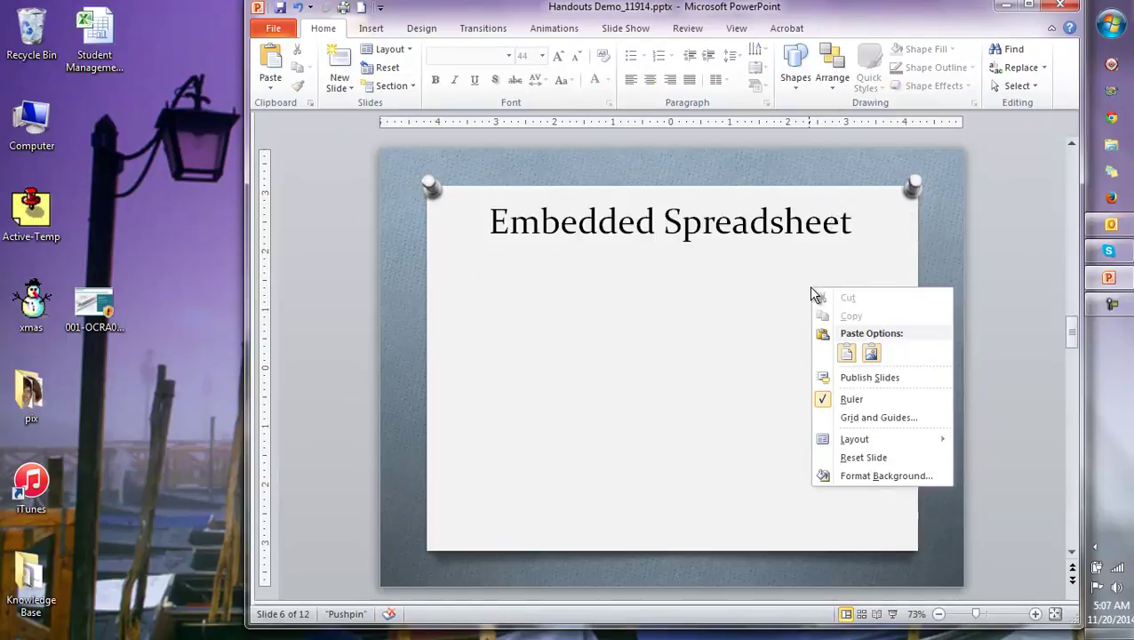
pyautogui.click(873, 354)
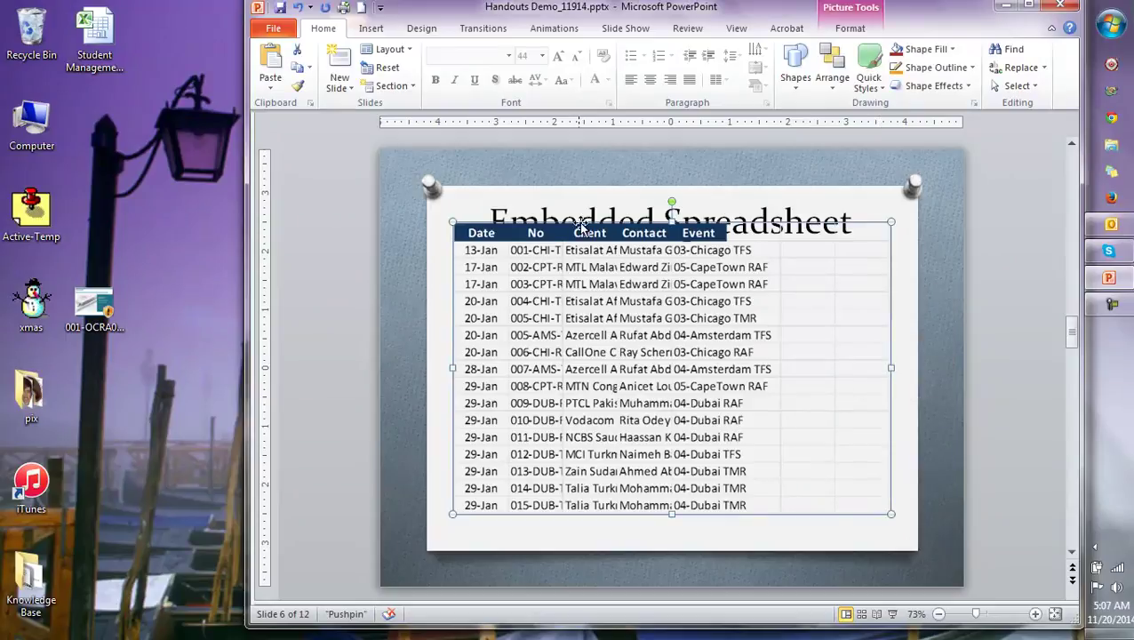
# Shrink the spreadsheet picture slightly and move it below the slide title so they do not overlap
pyautogui.moveTo(452, 222); pyautogui.dragTo(477, 238)
pyautogui.moveTo(782, 239)
pyautogui.mouseDown()
pyautogui.moveTo(758, 261)
pyautogui.moveTo(799, 254)
pyautogui.mouseUp()
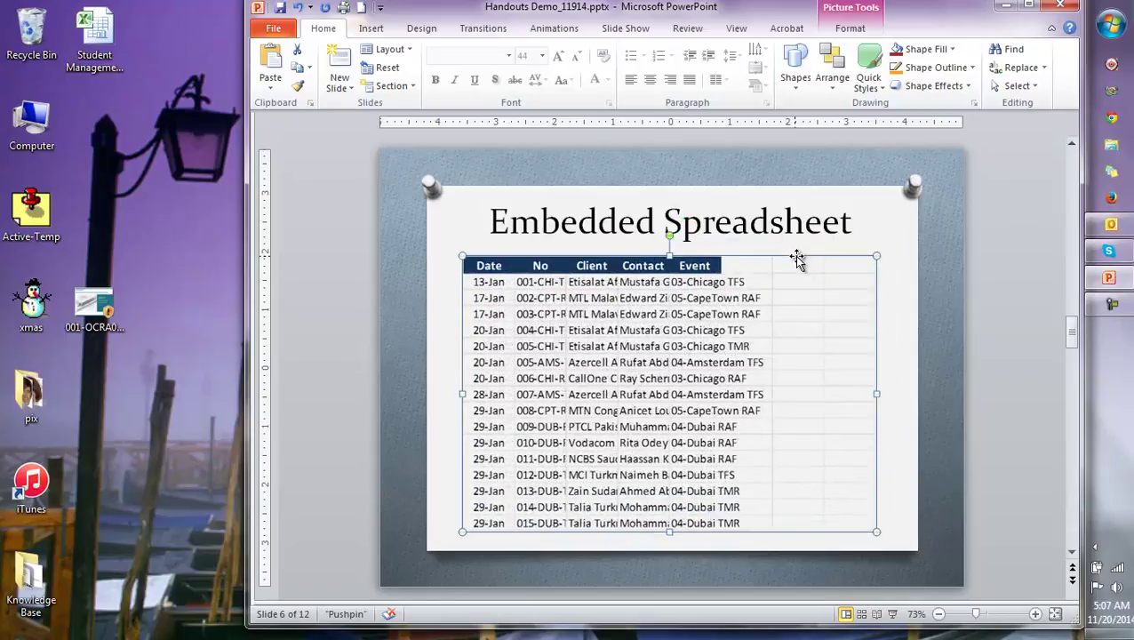
pyautogui.click(936, 406)
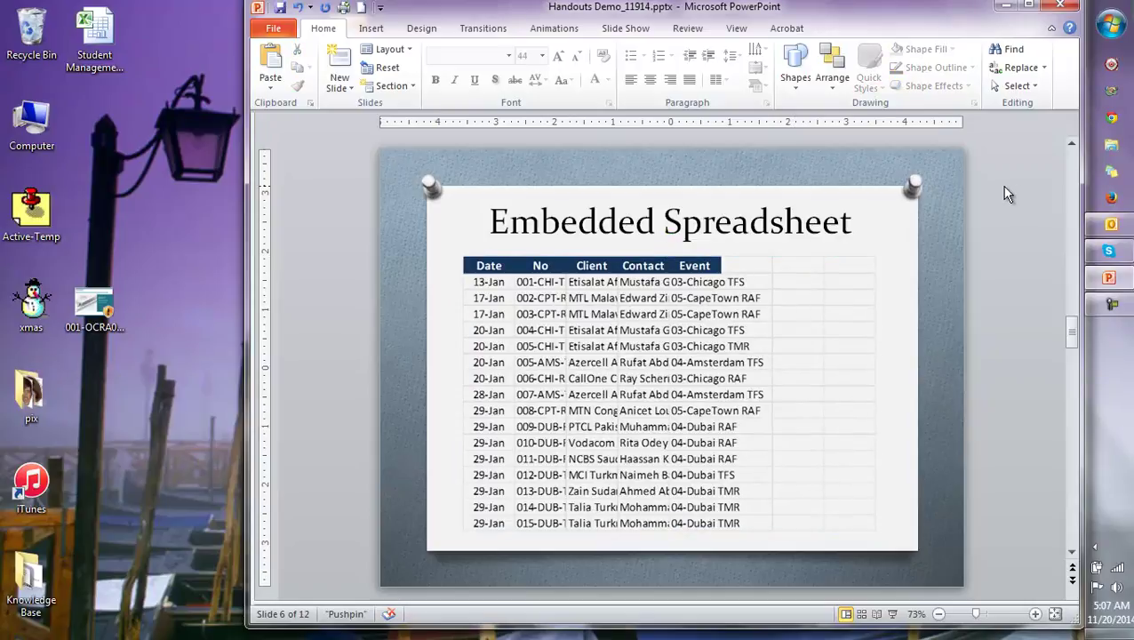
# Return to the Creating Student Handouts presentation and advance to the Prepare the Handouts Master slide
pyautogui.moveTo(1117, 298)
pyautogui.click(997, 224)
pyautogui.moveTo(1109, 278)
pyautogui.click(993, 380)
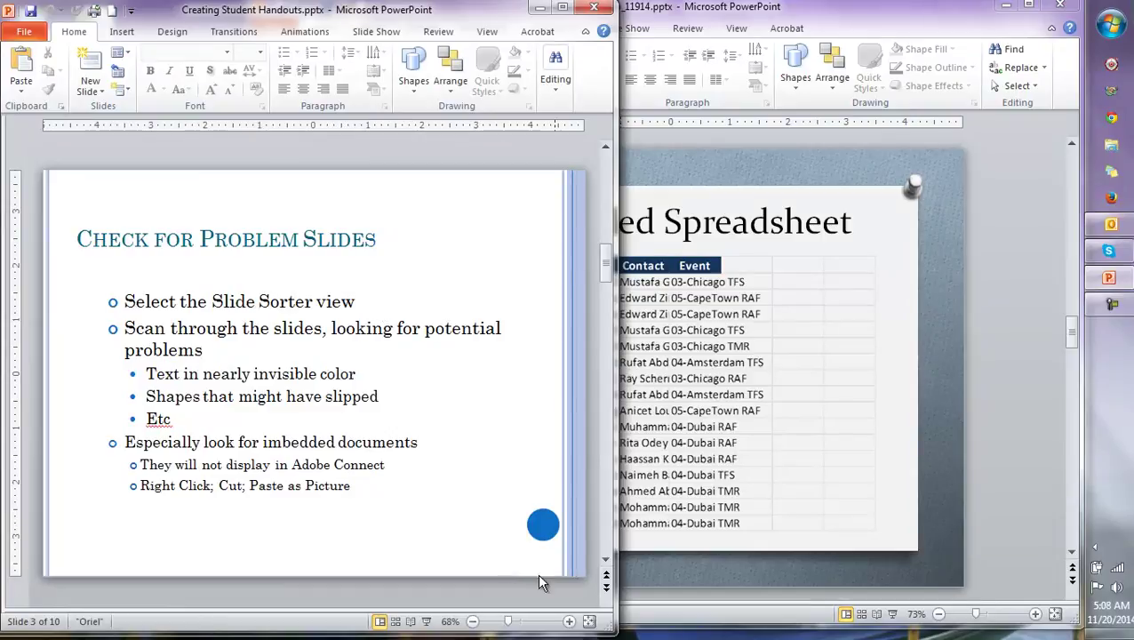
pyautogui.click(606, 586)
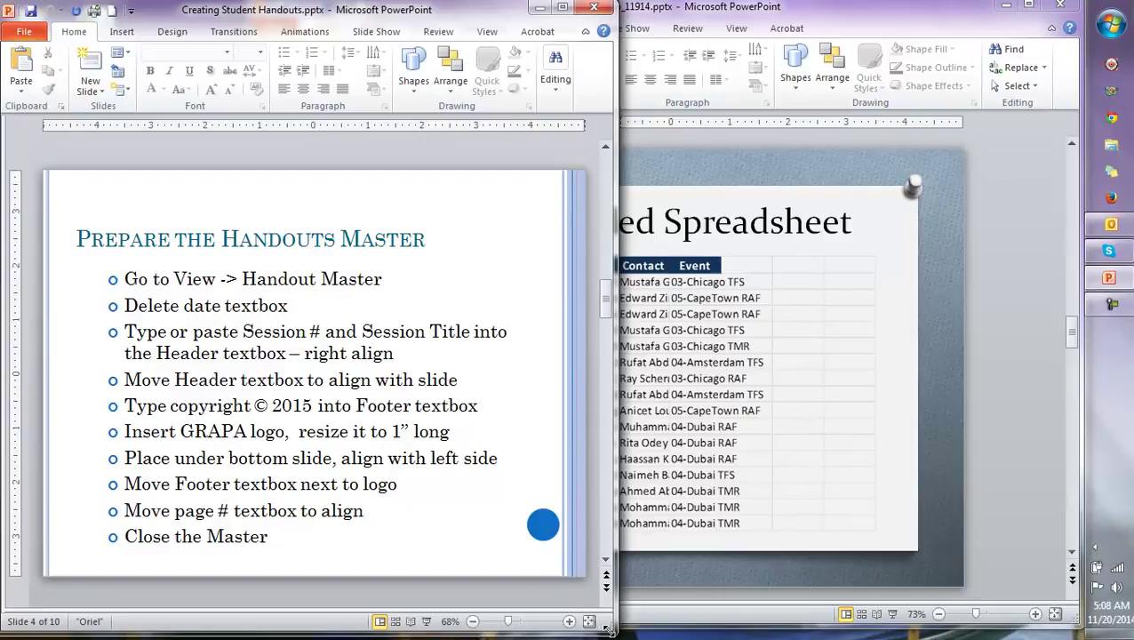
# Resize and arrange the instructions and Handouts Demo_11914.pptx windows so both fit side by side
pyautogui.moveTo(612, 631); pyautogui.dragTo(485, 596)
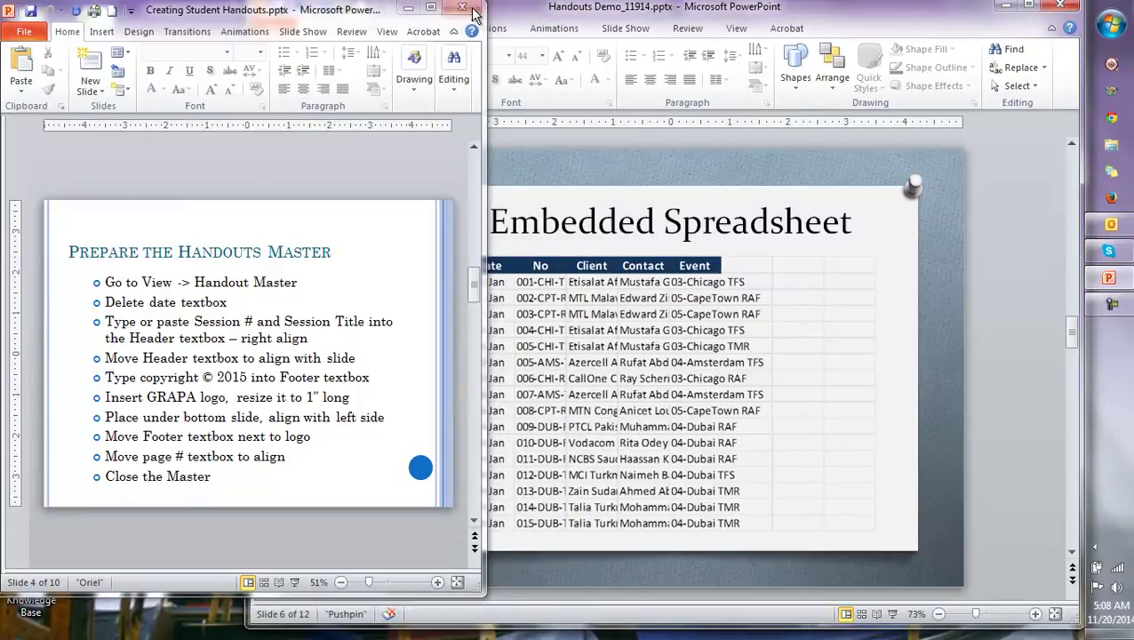
pyautogui.moveTo(978, 24); pyautogui.dragTo(950, 43)
pyautogui.moveTo(1067, 28); pyautogui.dragTo(916, 40)
pyautogui.moveTo(925, 571); pyautogui.dragTo(925, 634)
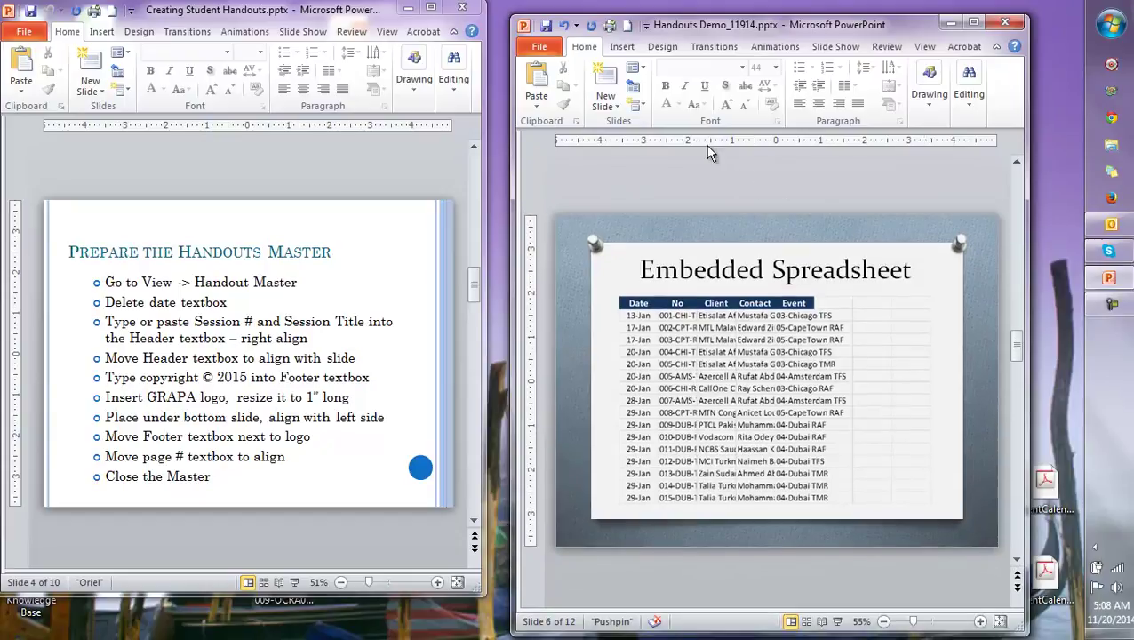
pyautogui.moveTo(509, 301); pyautogui.dragTo(484, 300)
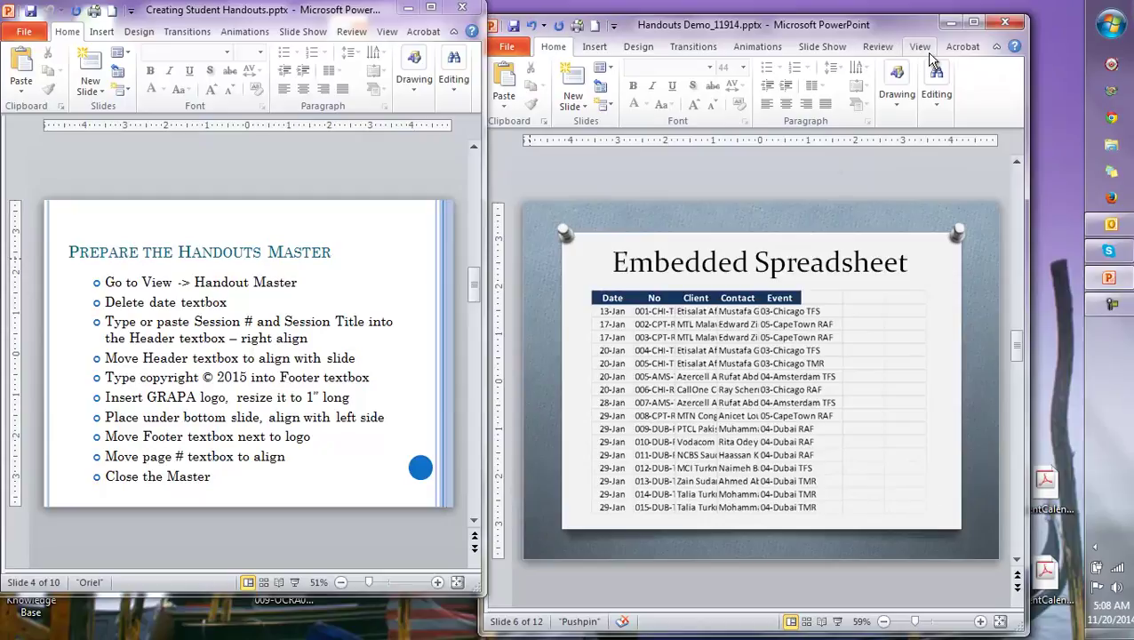
# Open the Handout Master of Handouts Demo_11914.pptx and delete the date text box
pyautogui.click(922, 48)
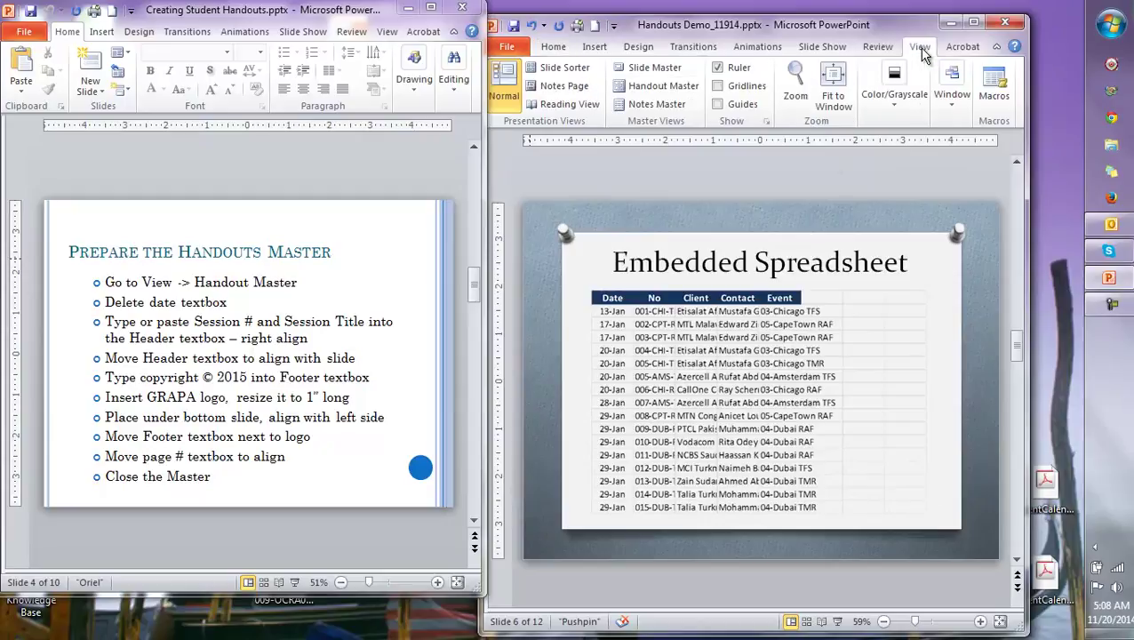
pyautogui.click(644, 89)
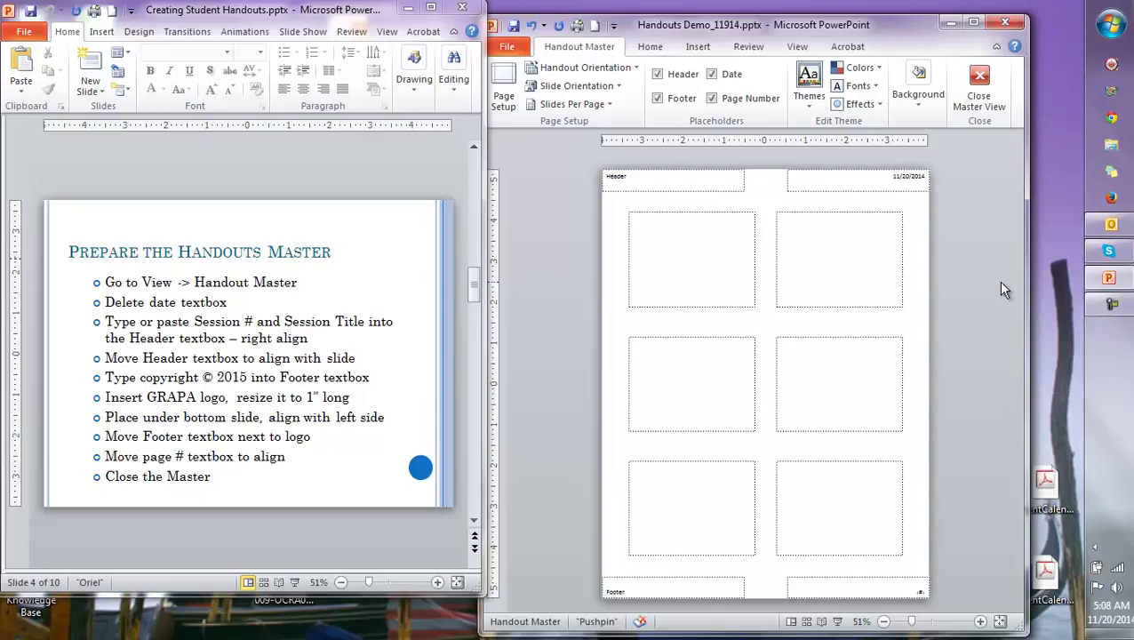
pyautogui.click(893, 188)
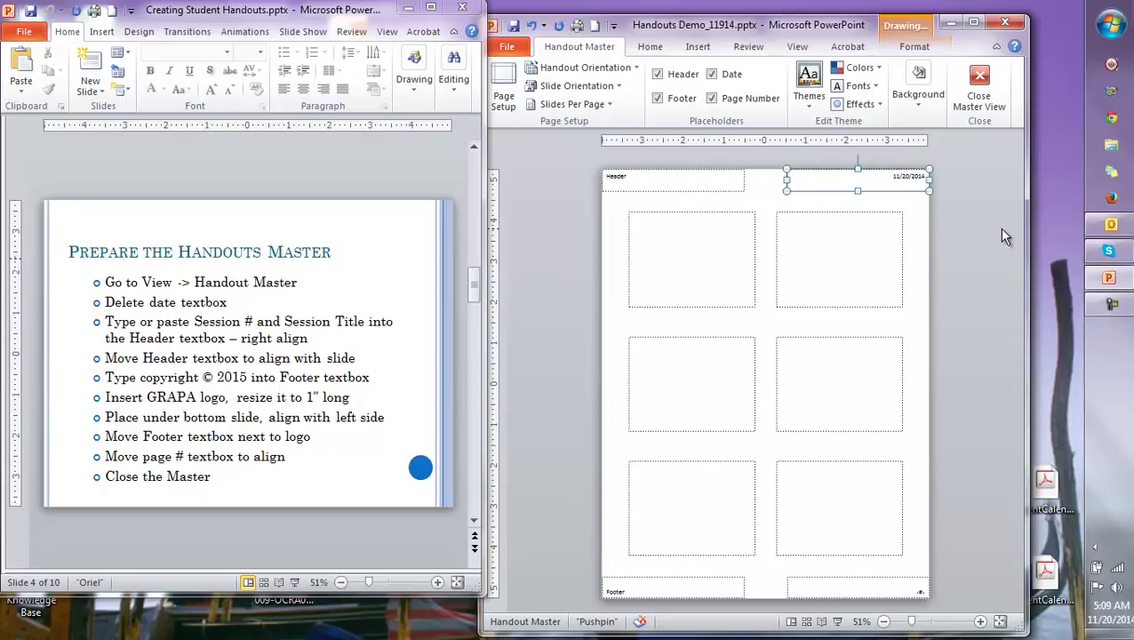
pyautogui.press('Delete')
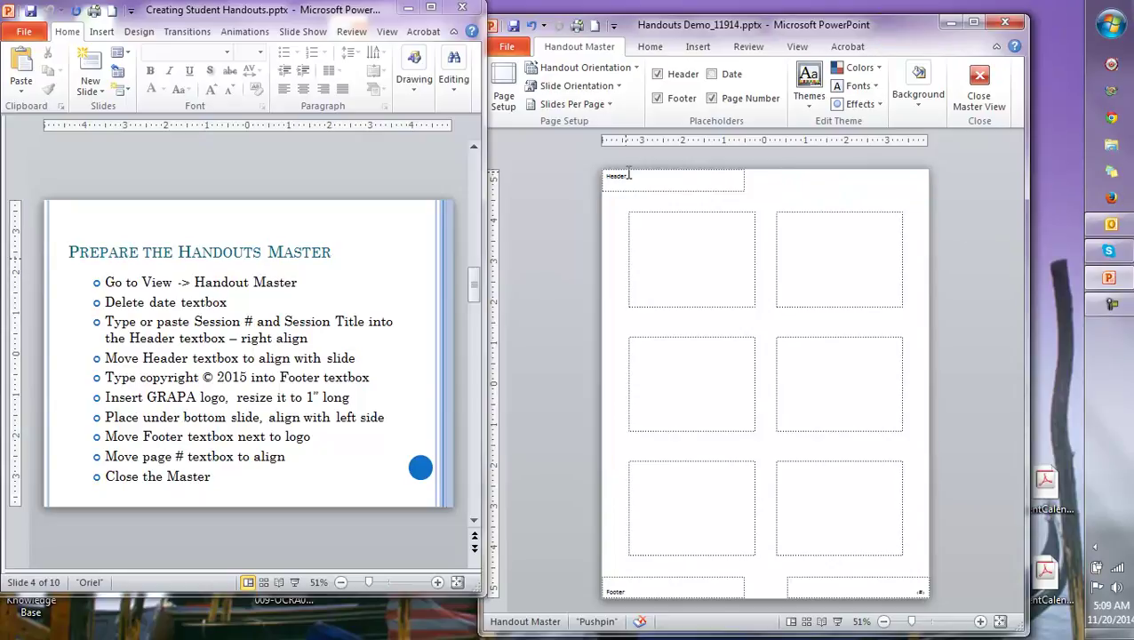
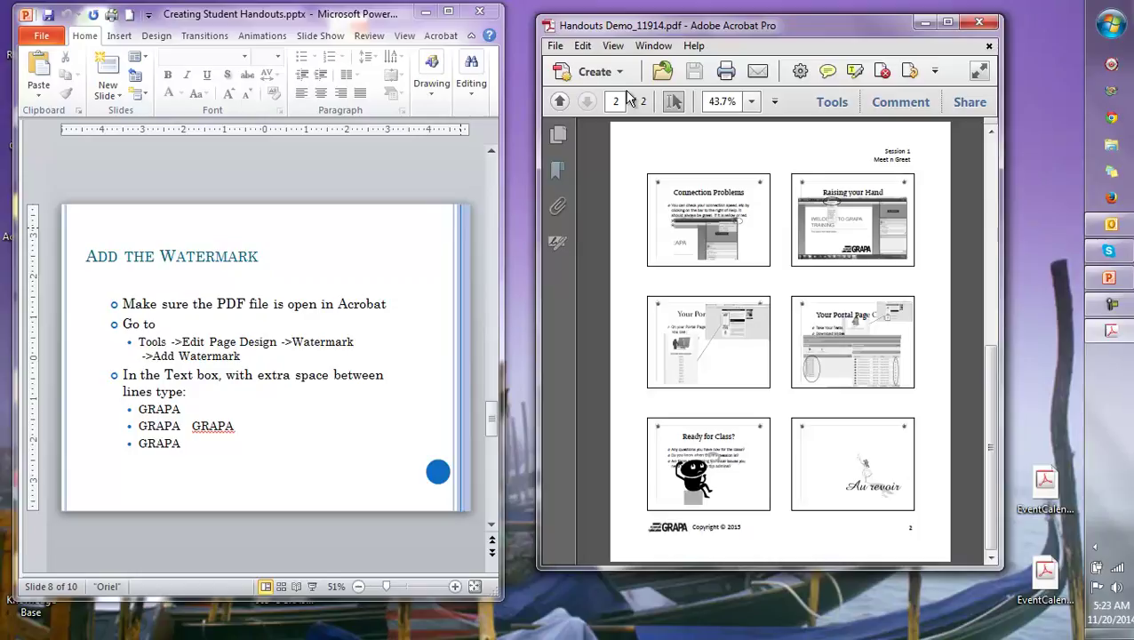
# Start adding a watermark to Handouts Demo_11914.pdf in Acrobat and move the instructions window clear of the watermark settings
pyautogui.click(832, 104)
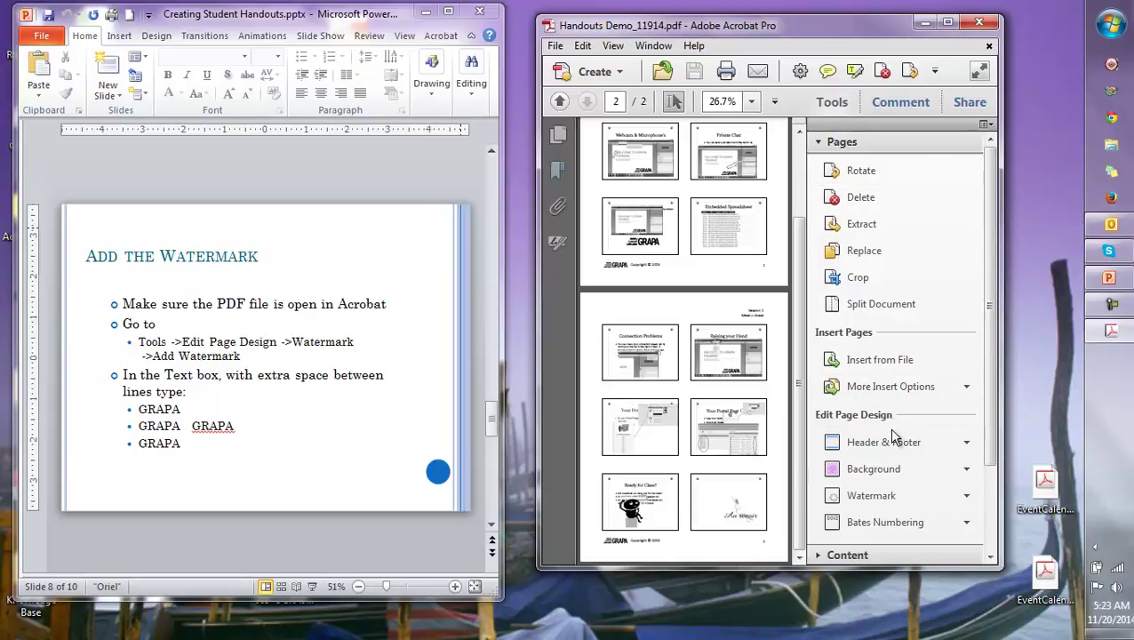
pyautogui.click(877, 501)
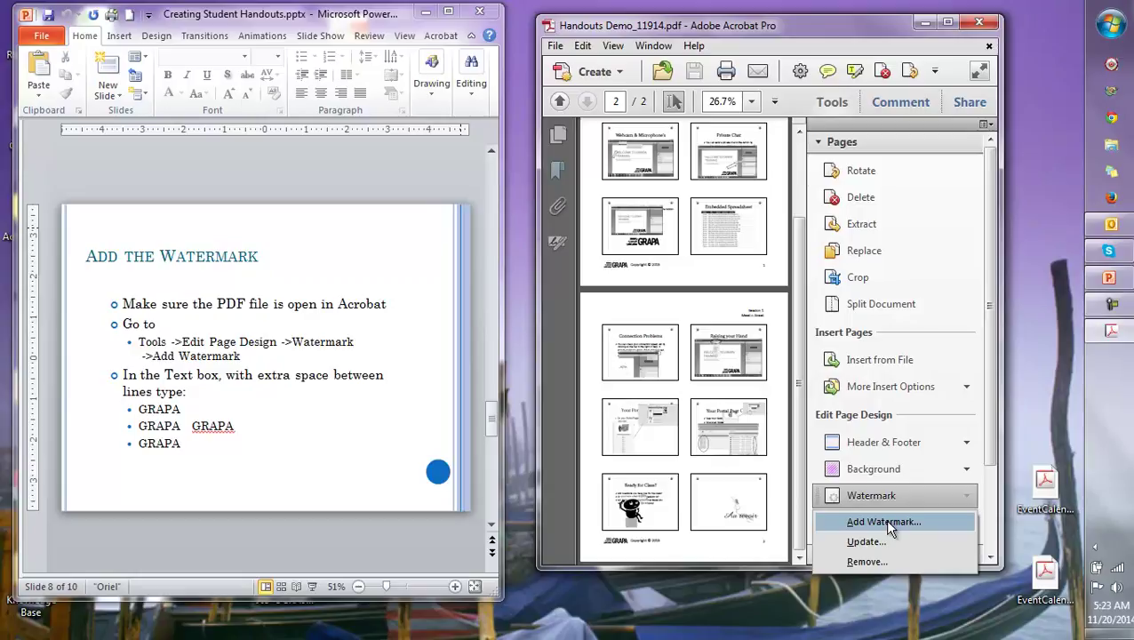
pyautogui.click(887, 523)
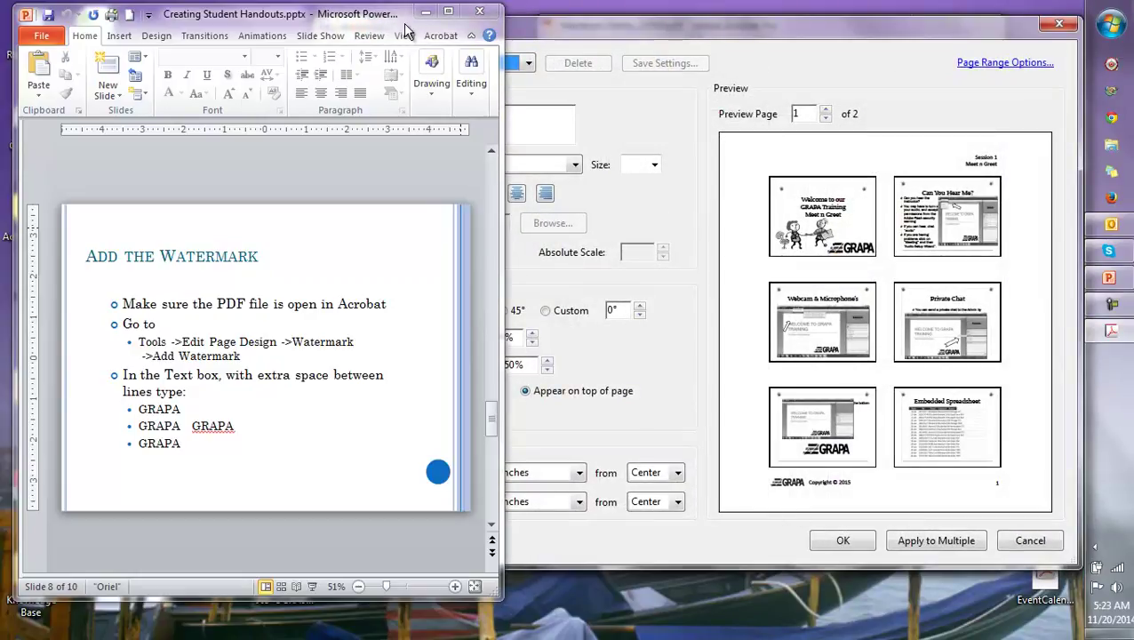
pyautogui.moveTo(400, 25); pyautogui.dragTo(198, 27)
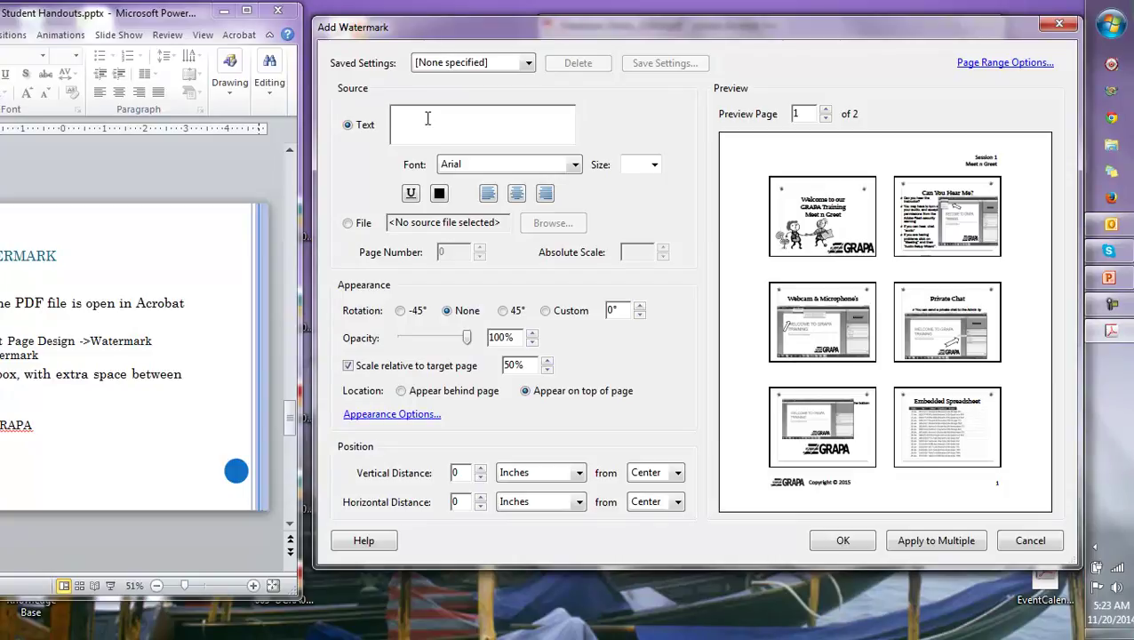
# Enter the watermark text as GRAPA, GRAPA GRAPA, and GRAPA on three lines, with a blank line between each
pyautogui.write('GRAPA')
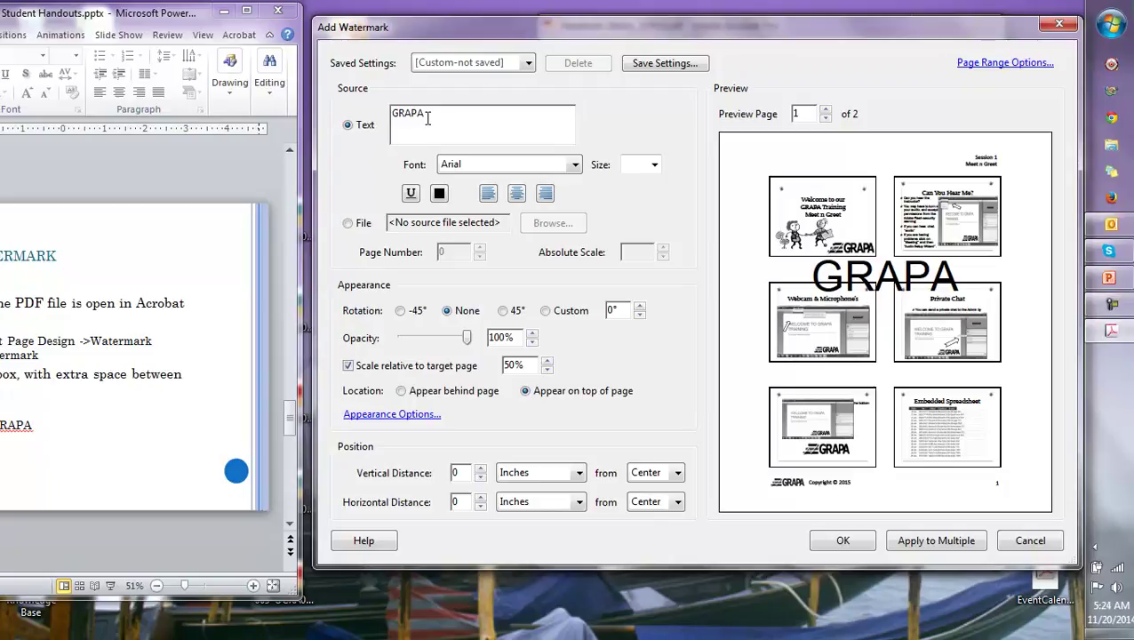
pyautogui.write('APA')
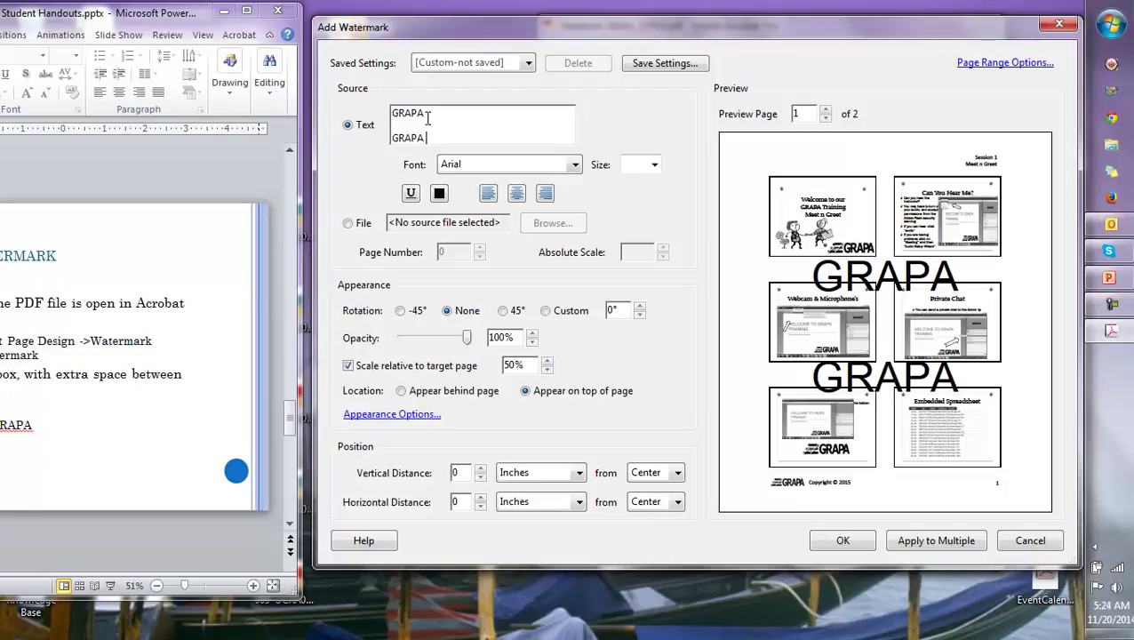
pyautogui.write('  GRAPA')
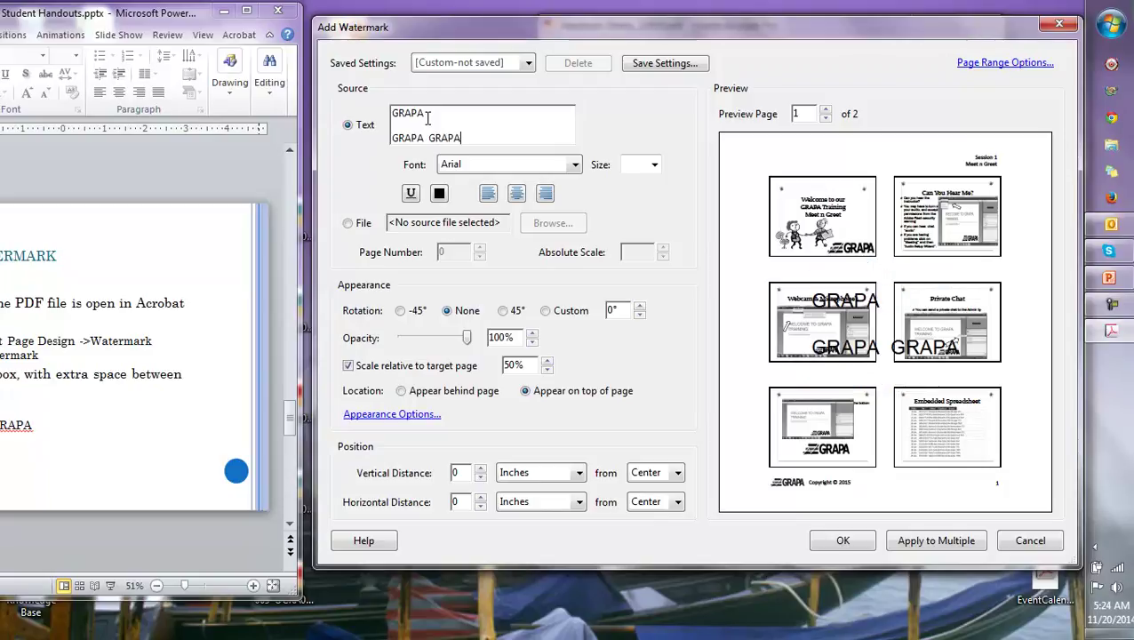
pyautogui.press('Return')
pyautogui.press('Return')
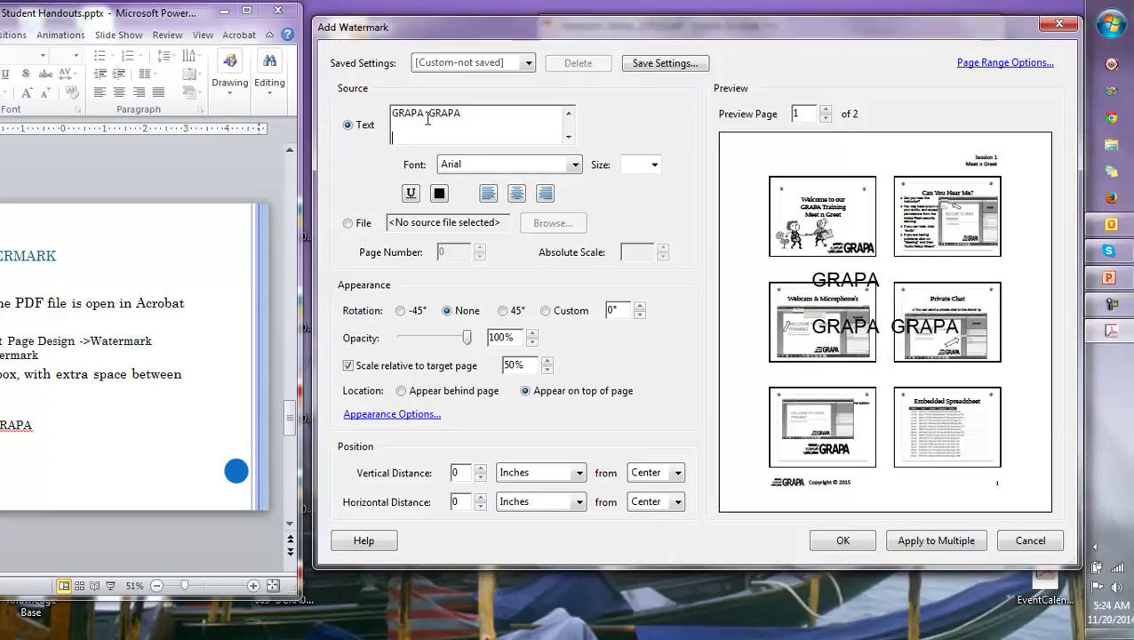
pyautogui.write('GRAPA')
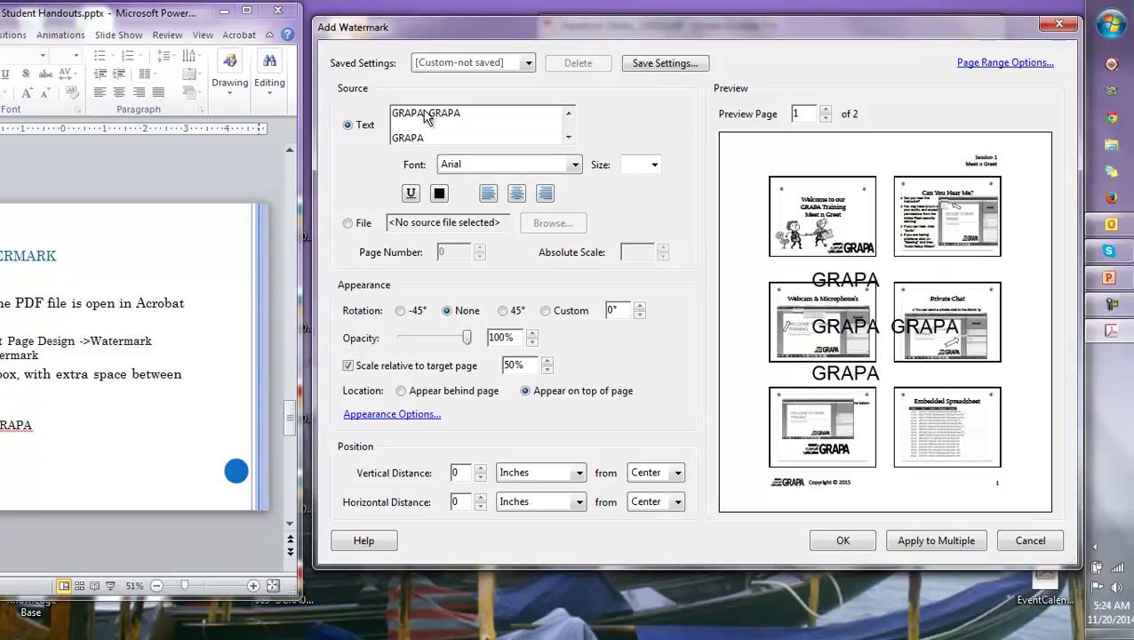
# Set the watermark font to Arial Black Bold, center its text, and open the list of font sizes
pyautogui.click(457, 164)
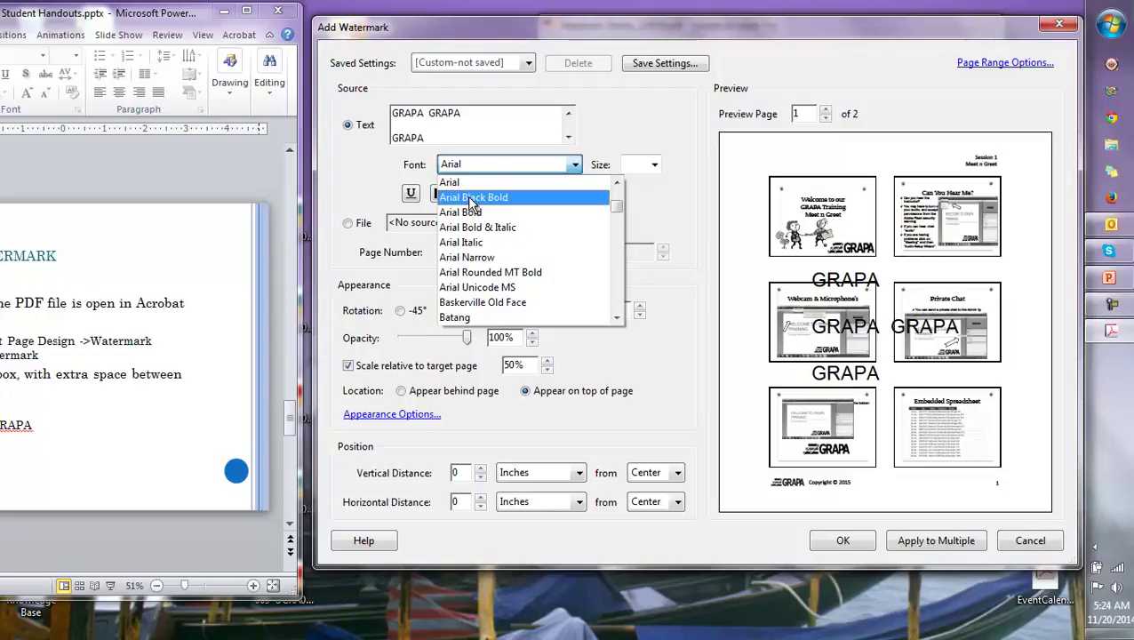
pyautogui.click(531, 199)
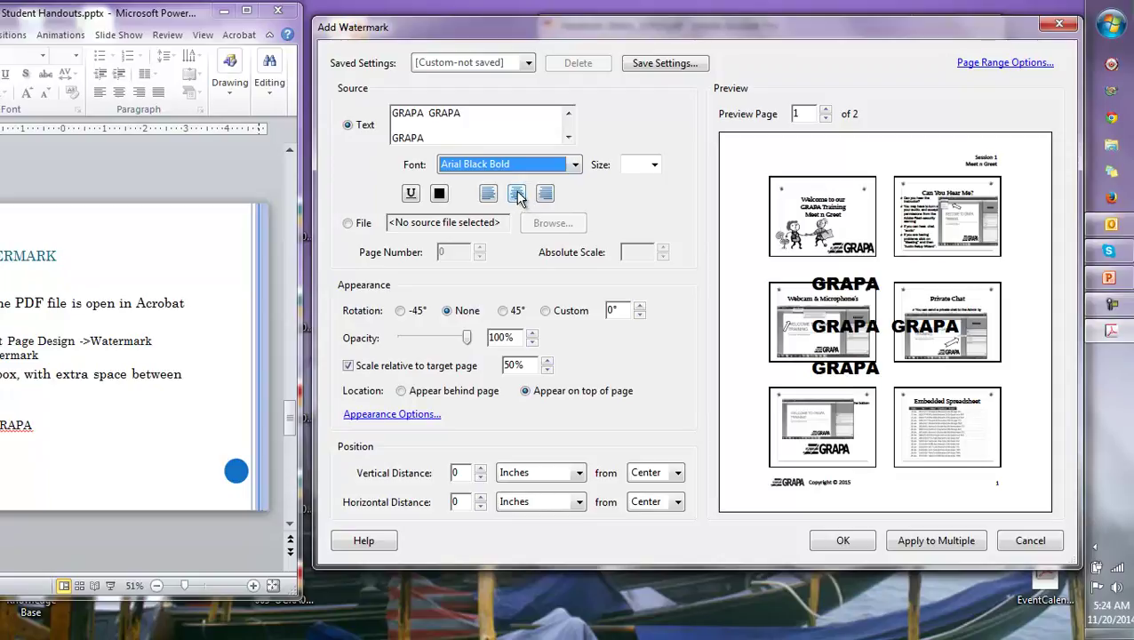
pyautogui.click(519, 195)
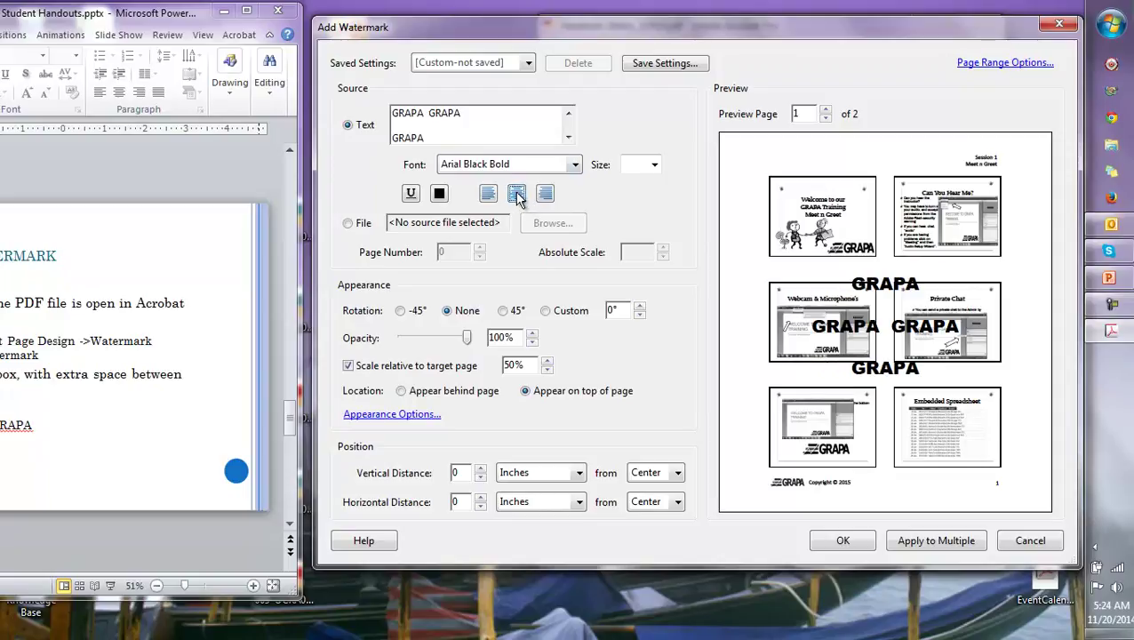
pyautogui.click(654, 165)
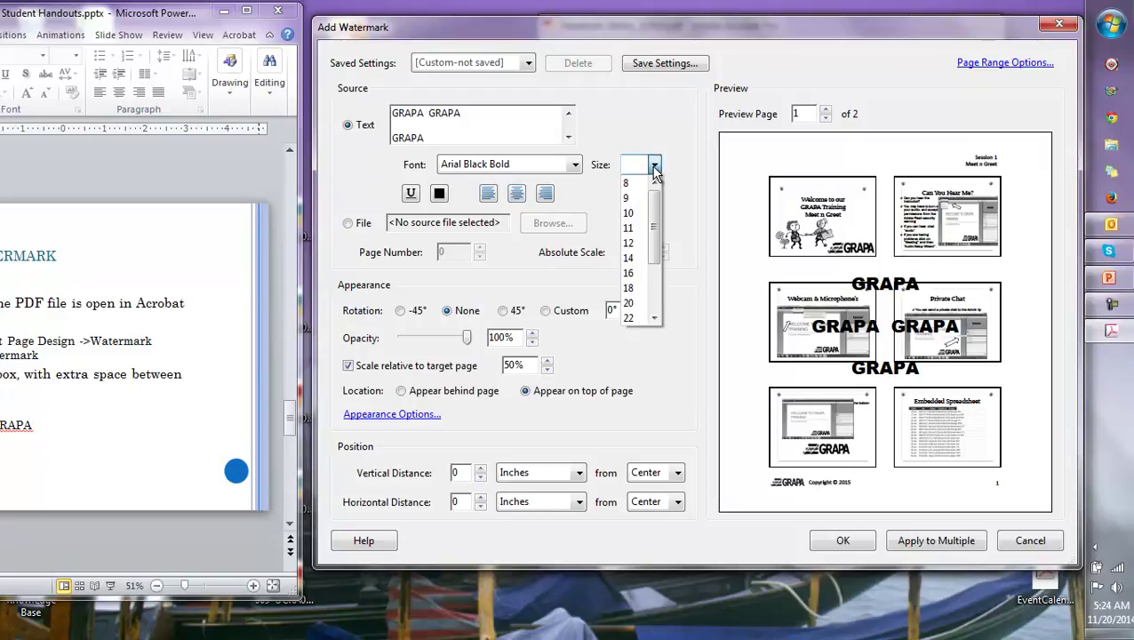
pyautogui.moveTo(655, 219); pyautogui.dragTo(655, 310)
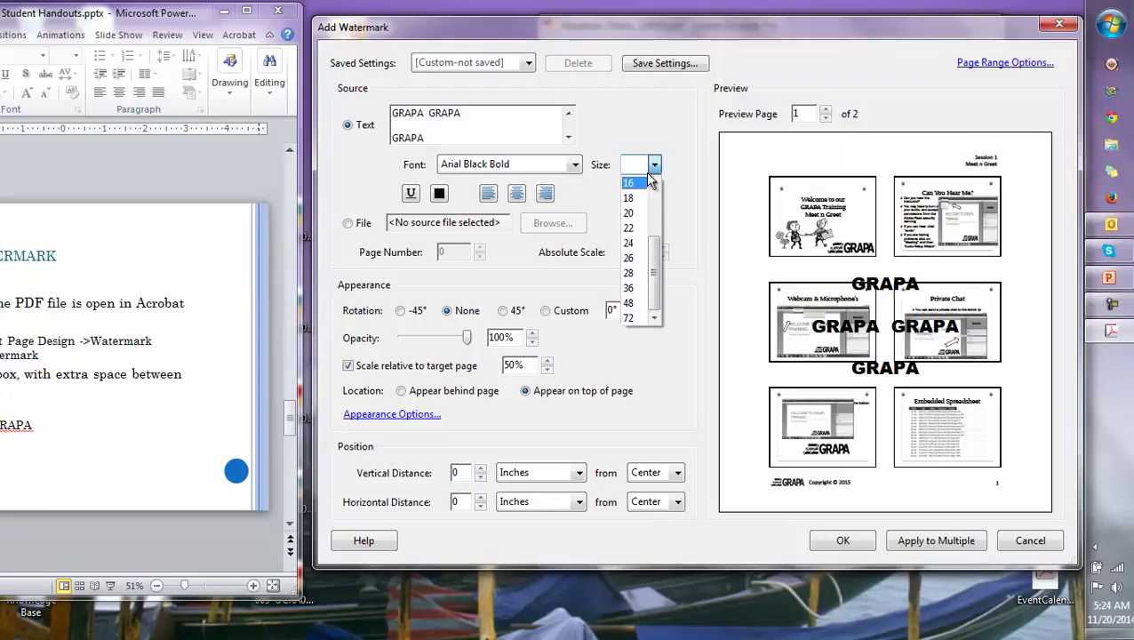
# Switch to the Creating Student Handouts.pptx instructions in PowerPoint and advance to the Watermark Settings slide
pyautogui.click(214, 115)
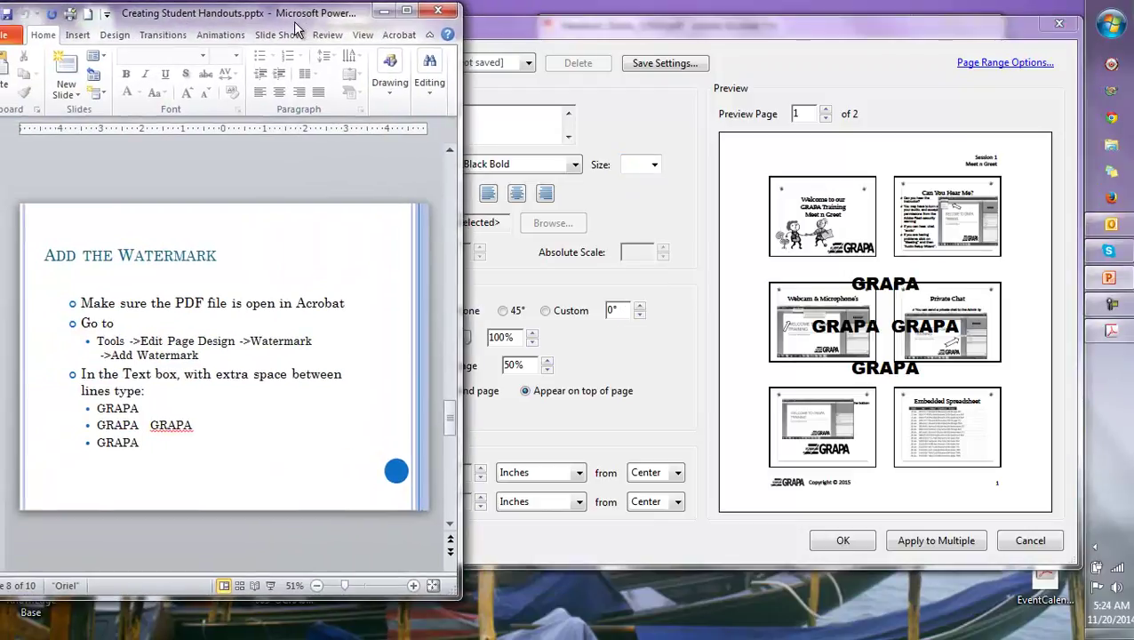
pyautogui.moveTo(253, 11); pyautogui.dragTo(320, 17)
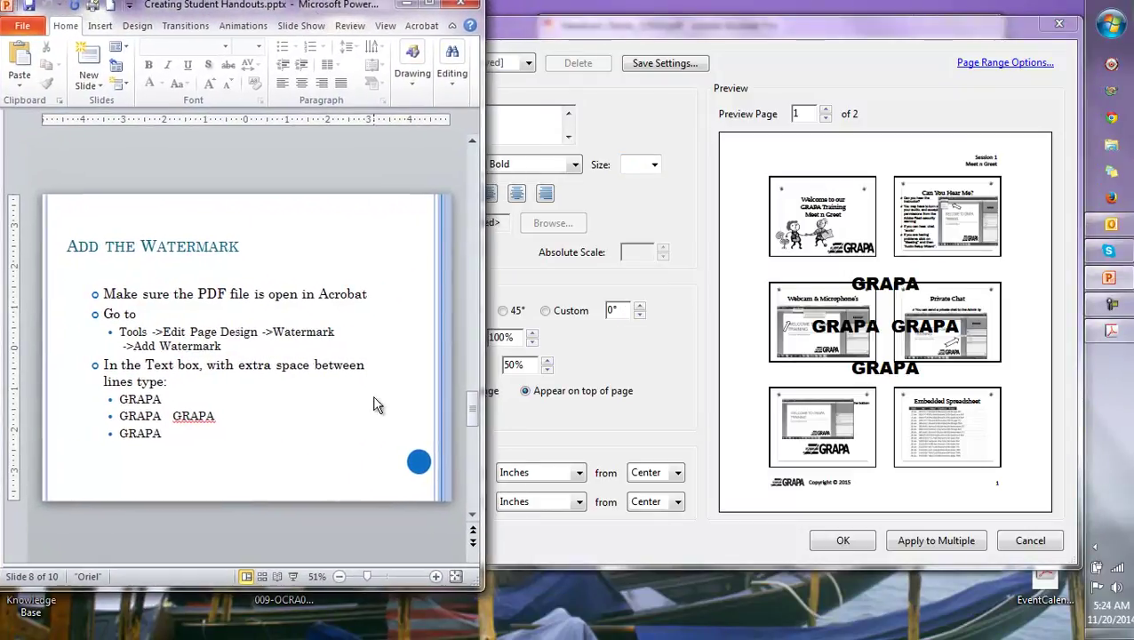
pyautogui.click(279, 417)
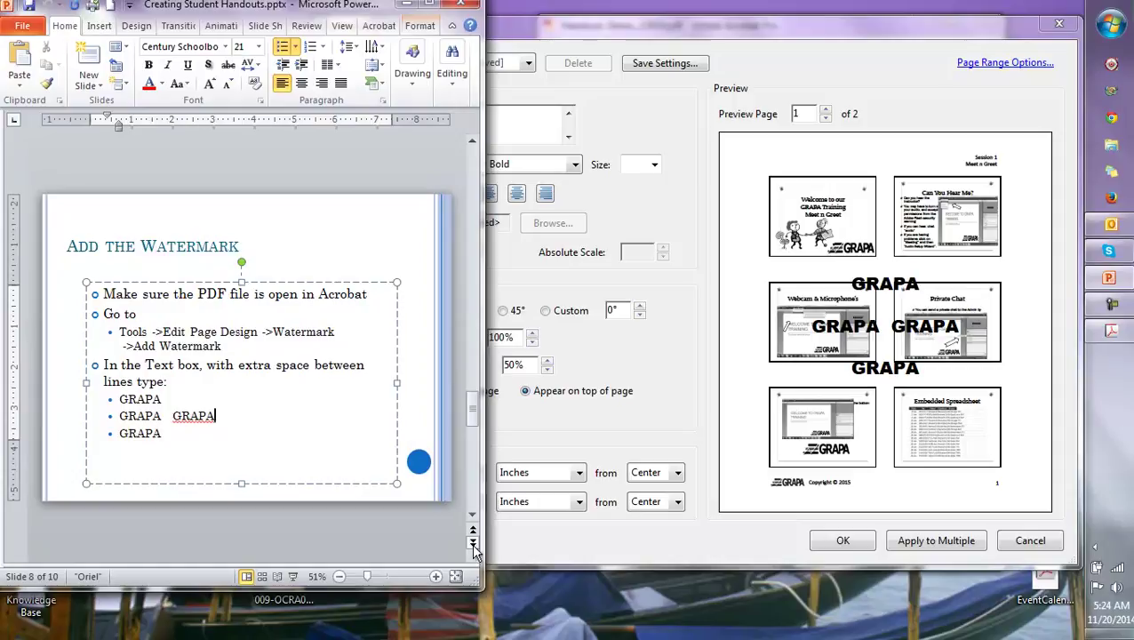
pyautogui.click(474, 544)
pyautogui.click(473, 544)
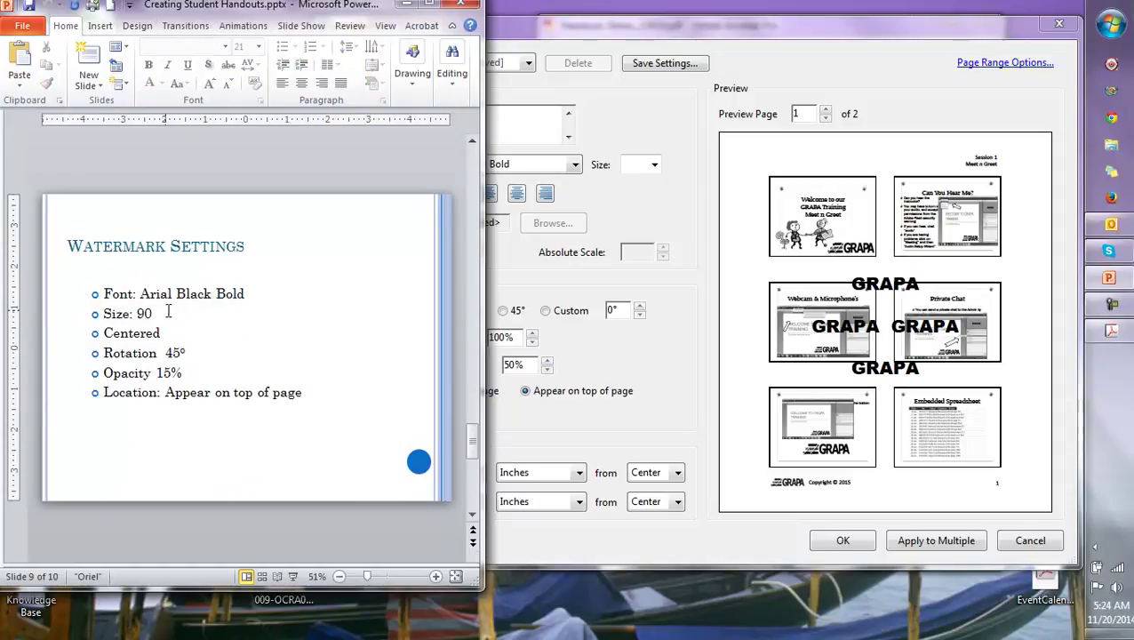
# Set the watermark font size to 90 in Acrobat, and arrange the watermark settings and a narrower instructions window side by side
pyautogui.click(678, 380)
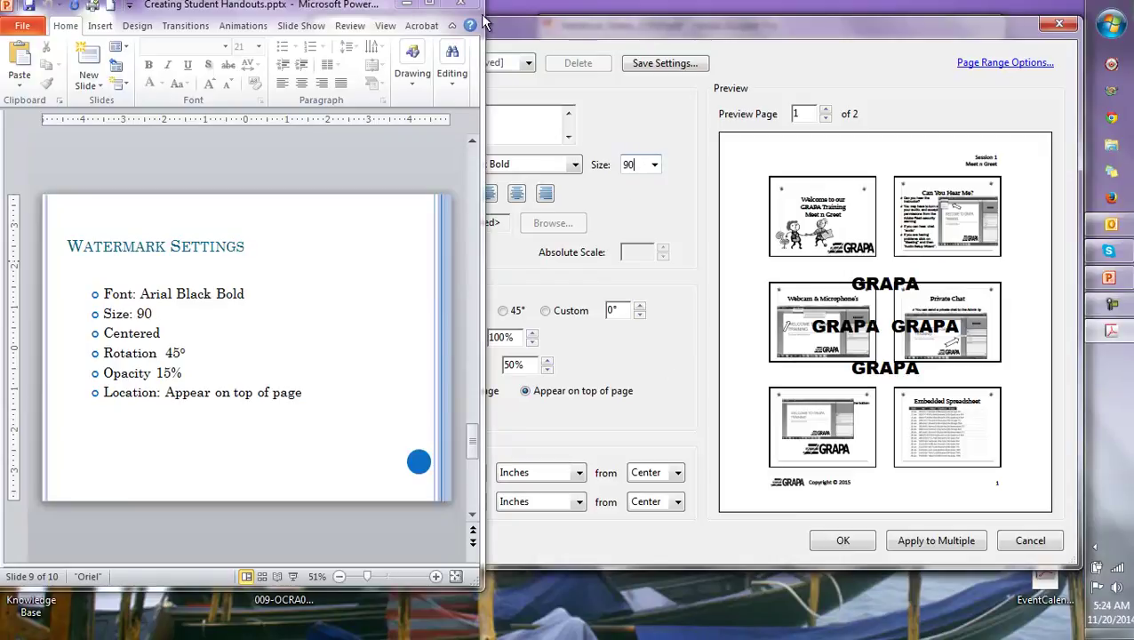
pyautogui.moveTo(354, 16); pyautogui.dragTo(313, 24)
pyautogui.moveTo(535, 24); pyautogui.dragTo(601, 12)
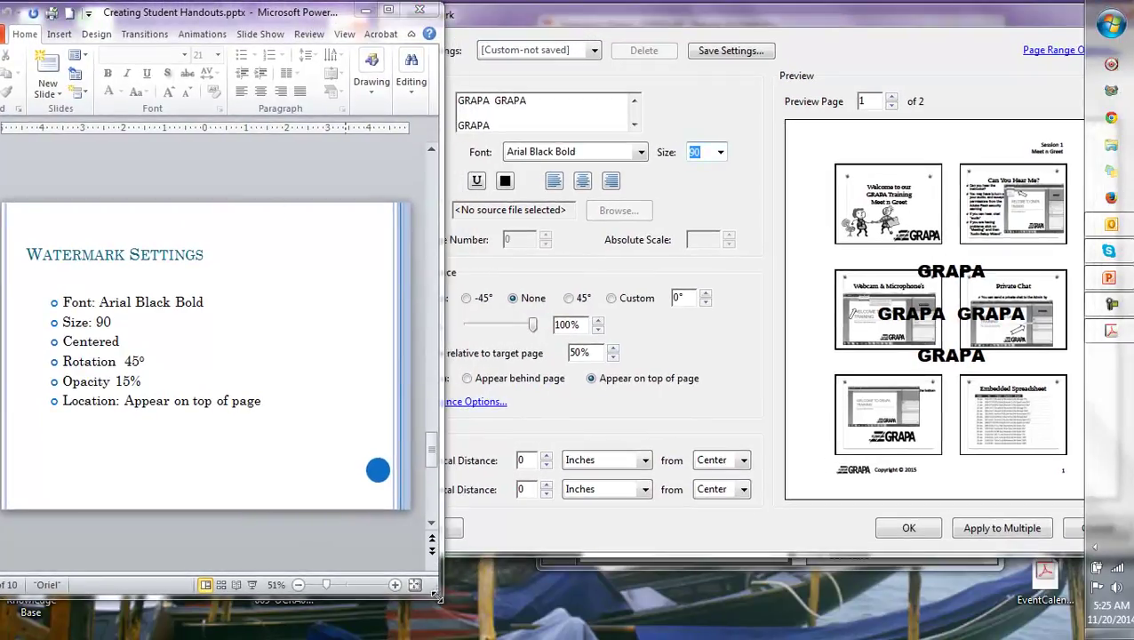
pyautogui.moveTo(438, 598); pyautogui.dragTo(356, 599)
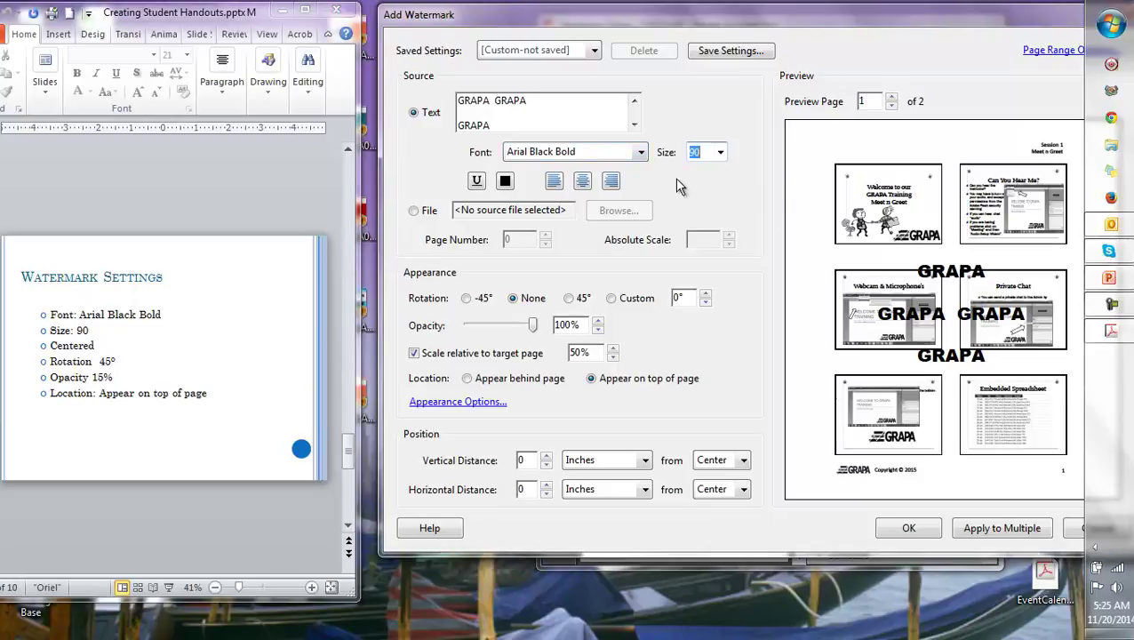
pyautogui.click(592, 153)
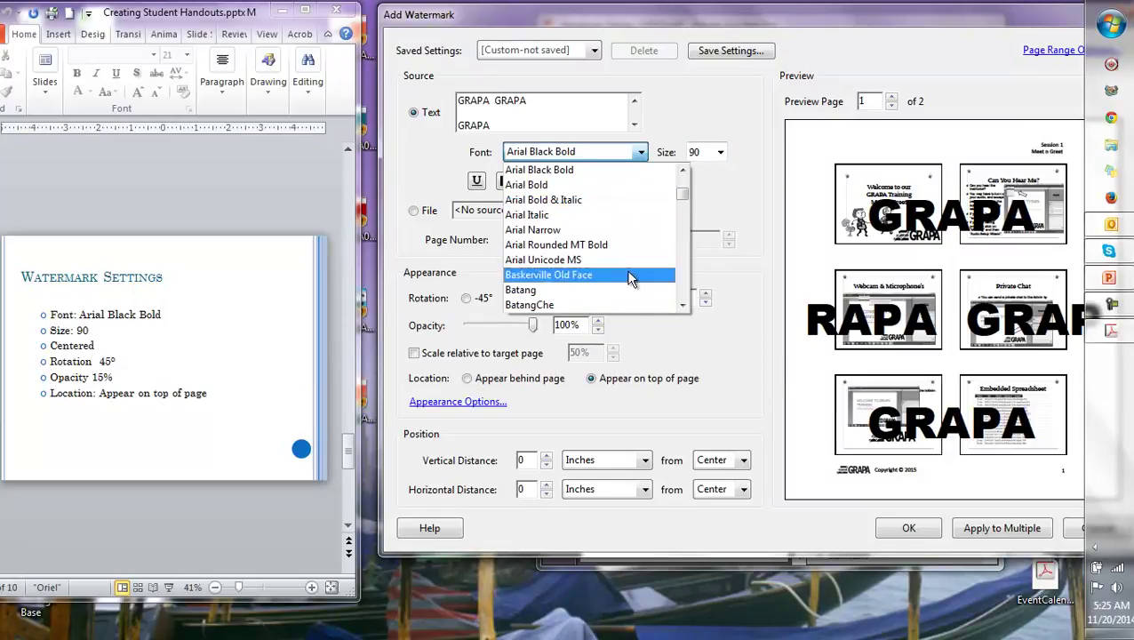
pyautogui.click(682, 355)
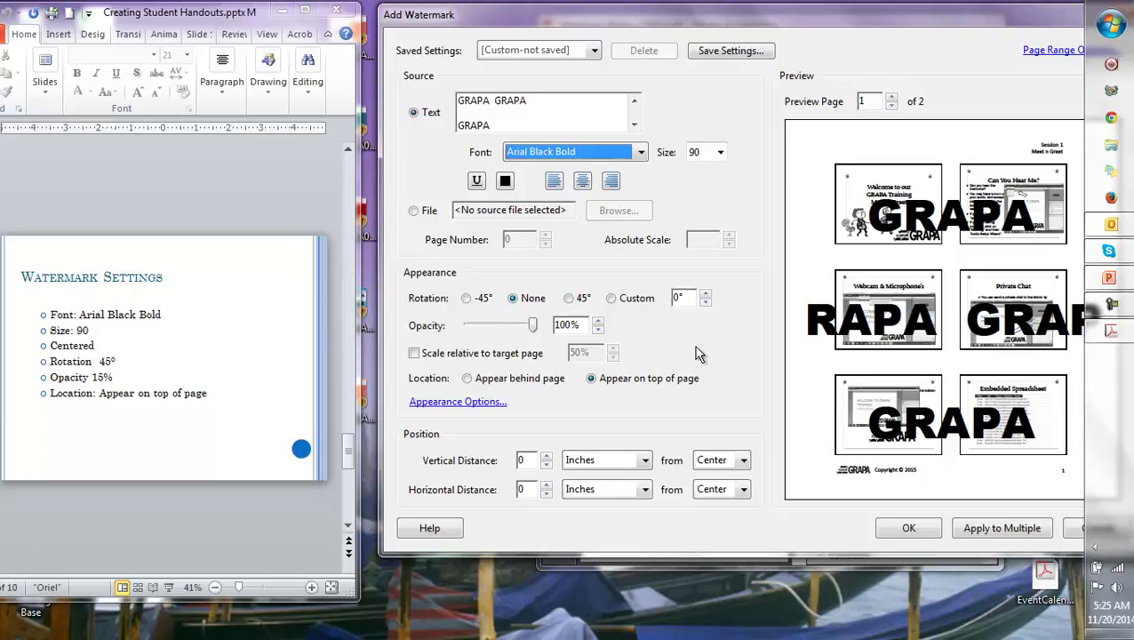
# Rotate the watermark by 45° and set its opacity to 15%
pyautogui.click(570, 299)
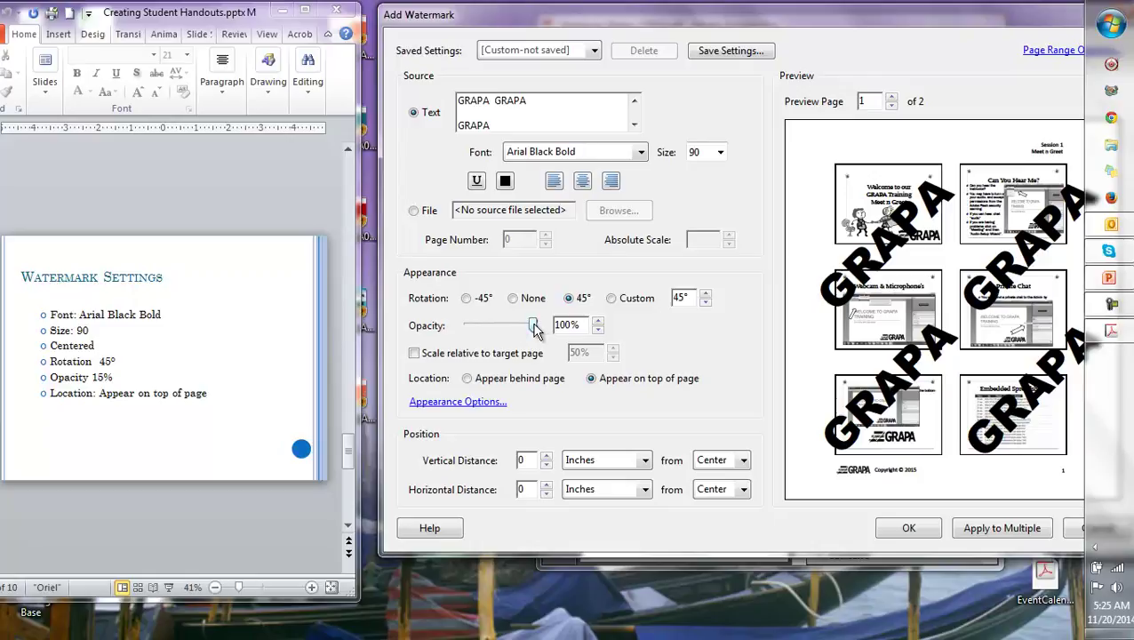
pyautogui.moveTo(533, 327); pyautogui.dragTo(484, 328)
pyautogui.doubleClick(574, 325)
pyautogui.click(573, 324)
pyautogui.press('BackSpace')
pyautogui.press('BackSpace')
pyautogui.press('BackSpace')
pyautogui.write('15')
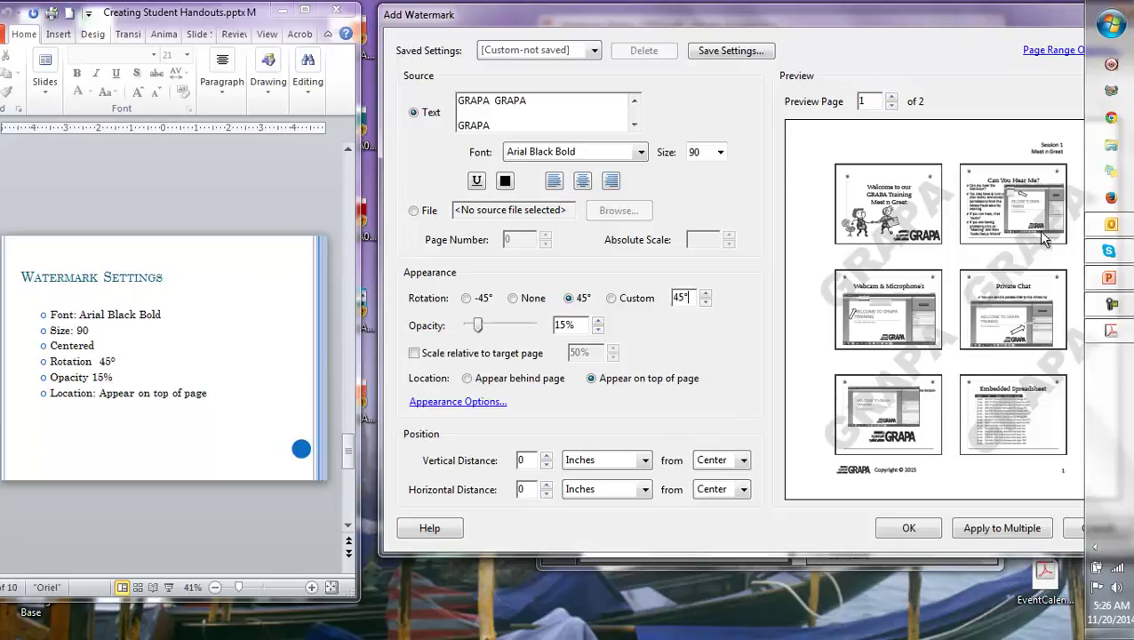
# Advance the instructions to the Shortcut slide and apply the configured watermark to Handouts Demo_11914.pdf only
pyautogui.moveTo(955, 24); pyautogui.dragTo(859, 23)
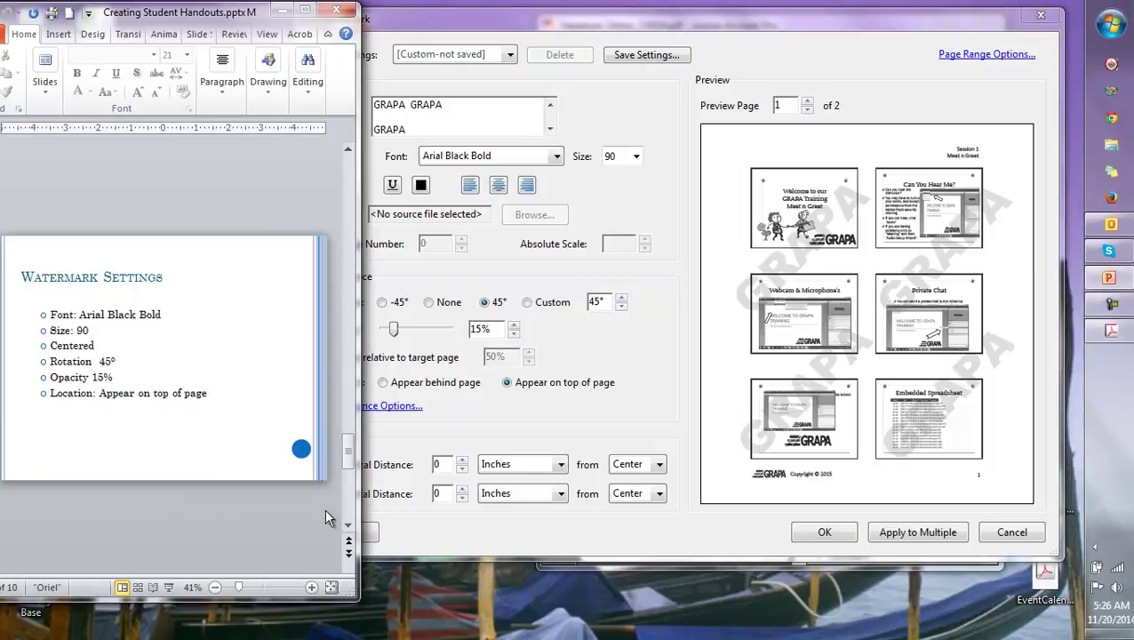
pyautogui.click(348, 553)
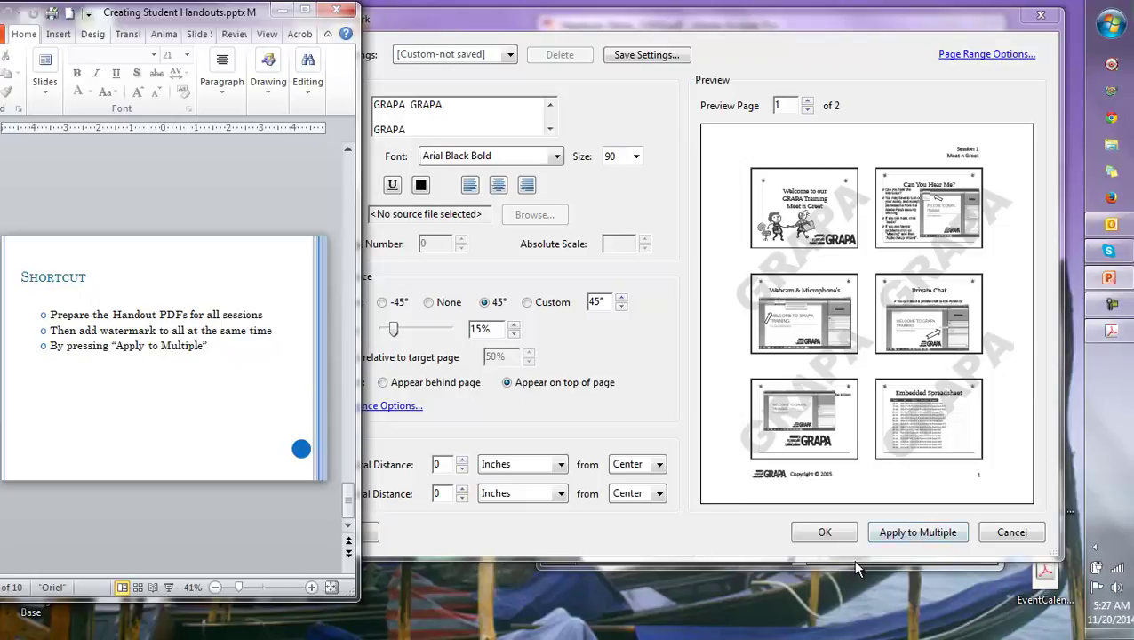
pyautogui.click(825, 531)
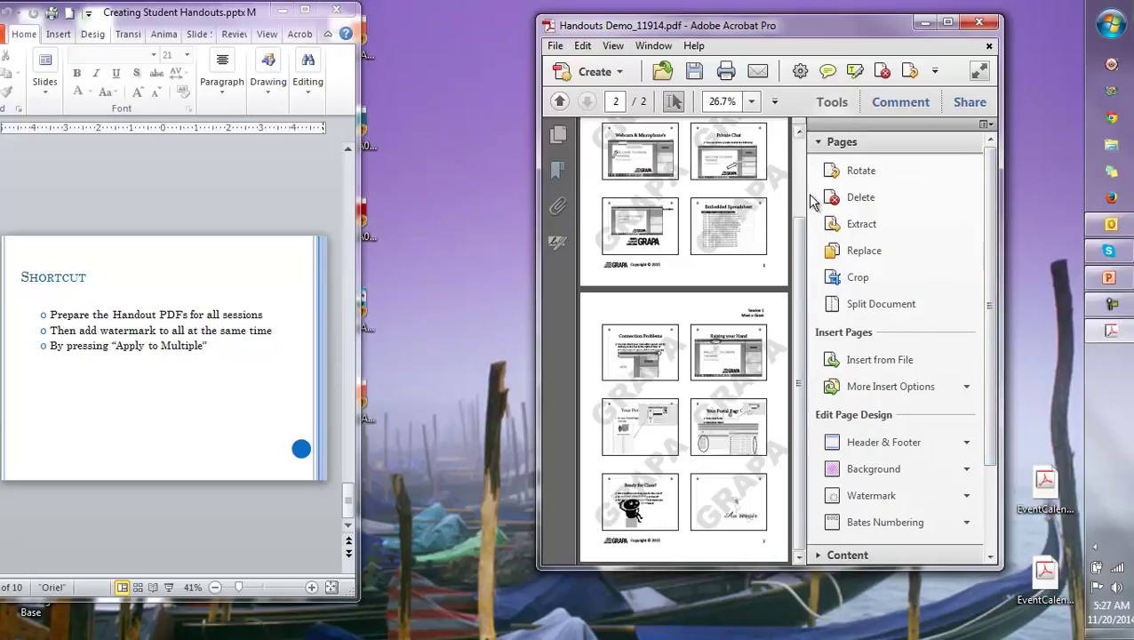
# Widen and reposition the Acrobat window to examine the watermark on page 2 of the handout PDF
pyautogui.moveTo(537, 324); pyautogui.dragTo(351, 319)
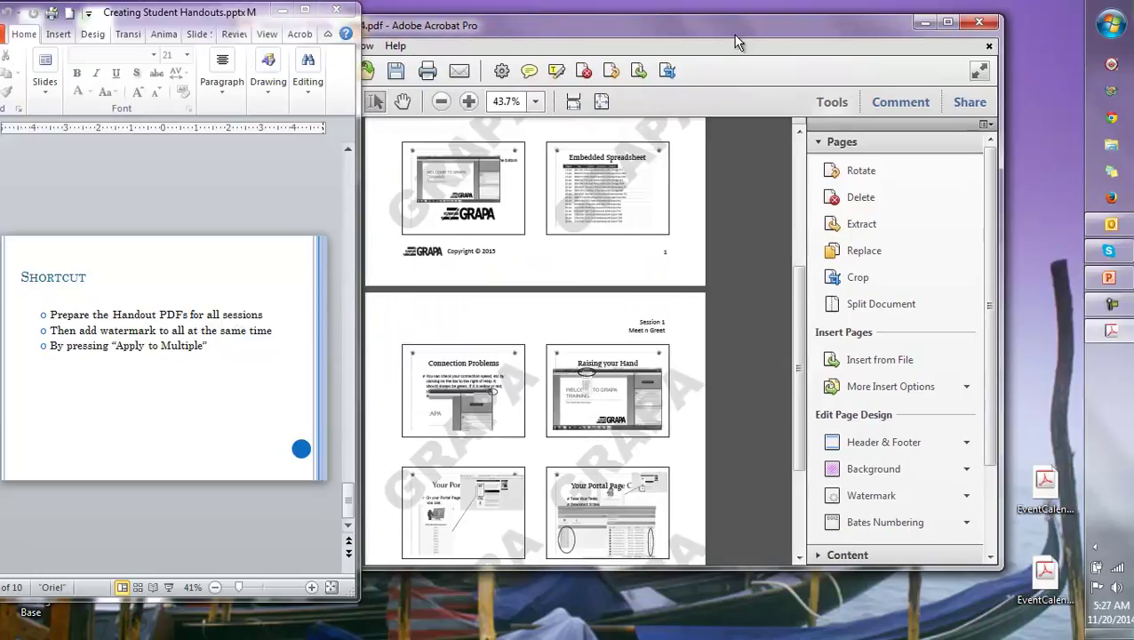
pyautogui.moveTo(737, 35); pyautogui.dragTo(876, 40)
pyautogui.moveTo(937, 412); pyautogui.dragTo(955, 498)
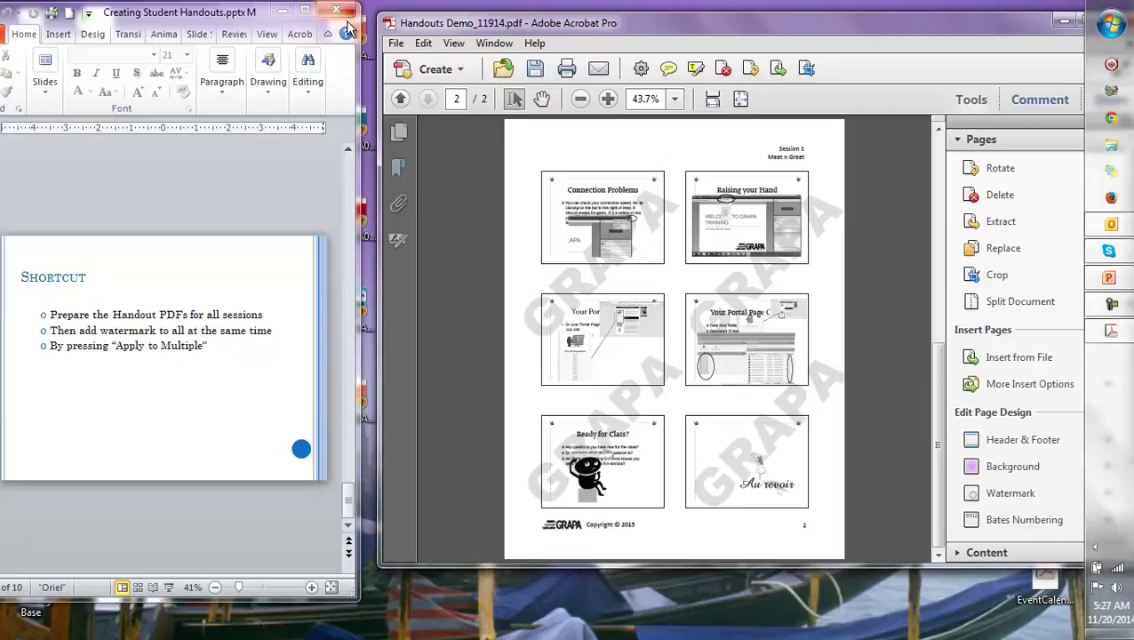
pyautogui.moveTo(910, 31); pyautogui.dragTo(739, 29)
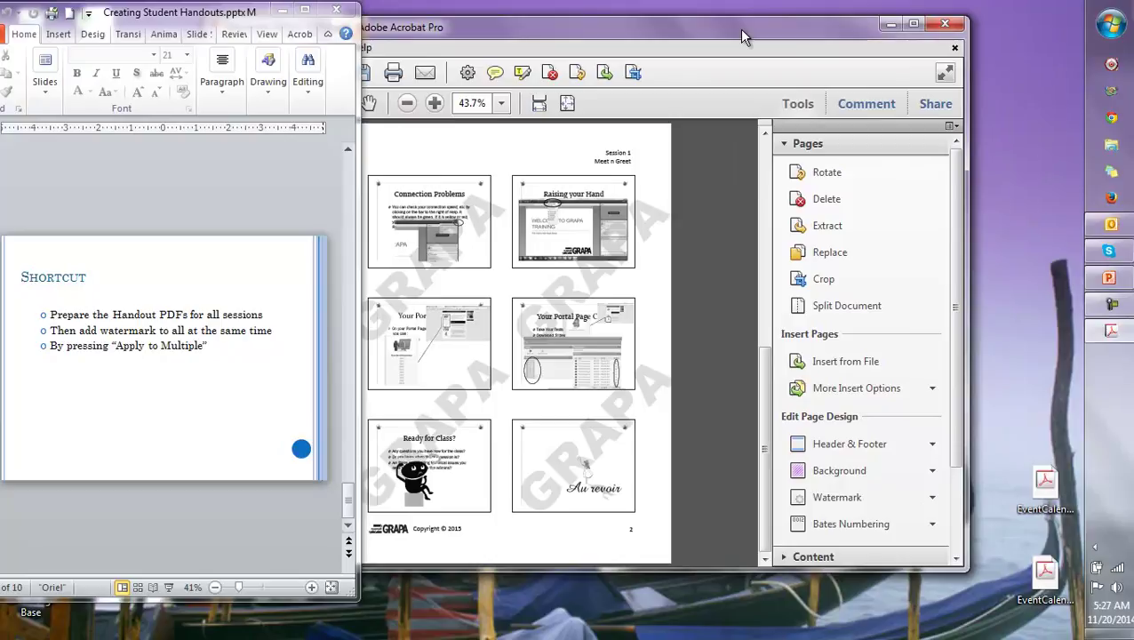